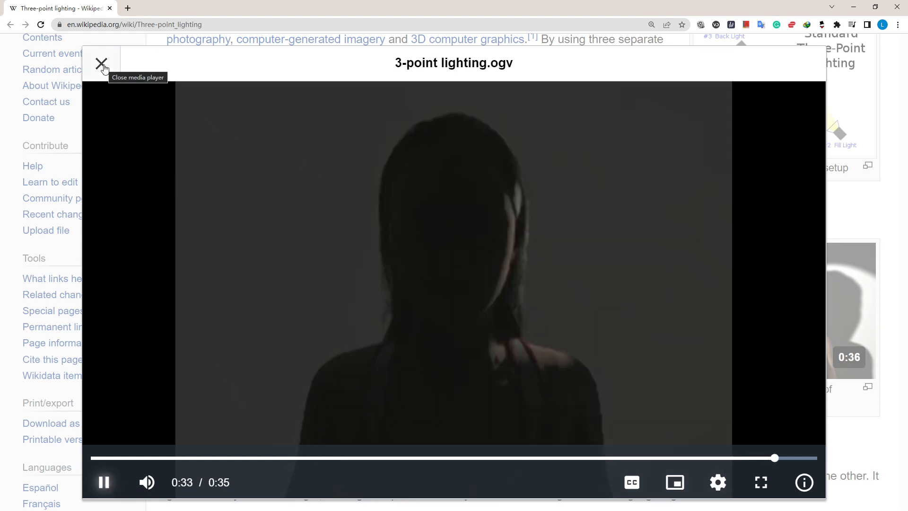
# Step: Close the three-point lighting video and the browser window, and return to the Blender scene
pyautogui.click(103, 65)
pyautogui.scroll(3, 568, 219)
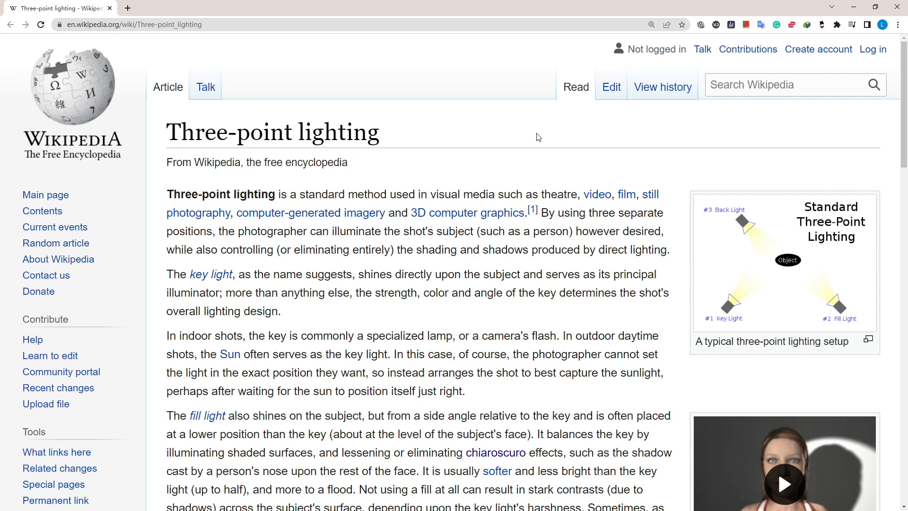
pyautogui.click(896, 7)
pyautogui.click(555, 206)
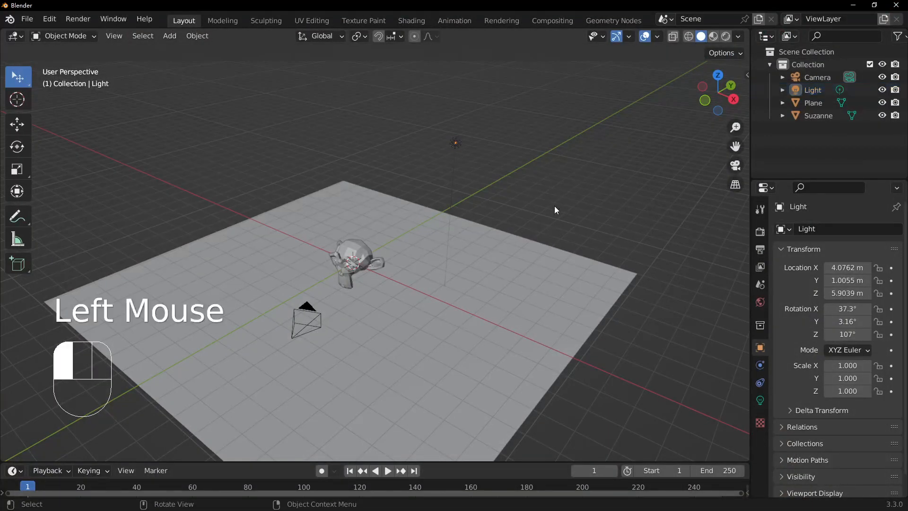
# Step: Select the light above Suzanne and set the scene's render engine to Cycles
pyautogui.click(455, 144)
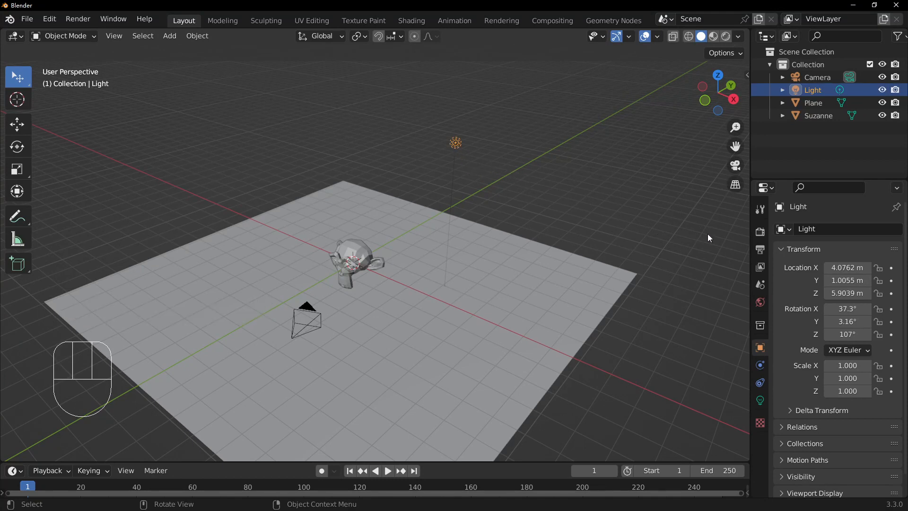
pyautogui.click(760, 233)
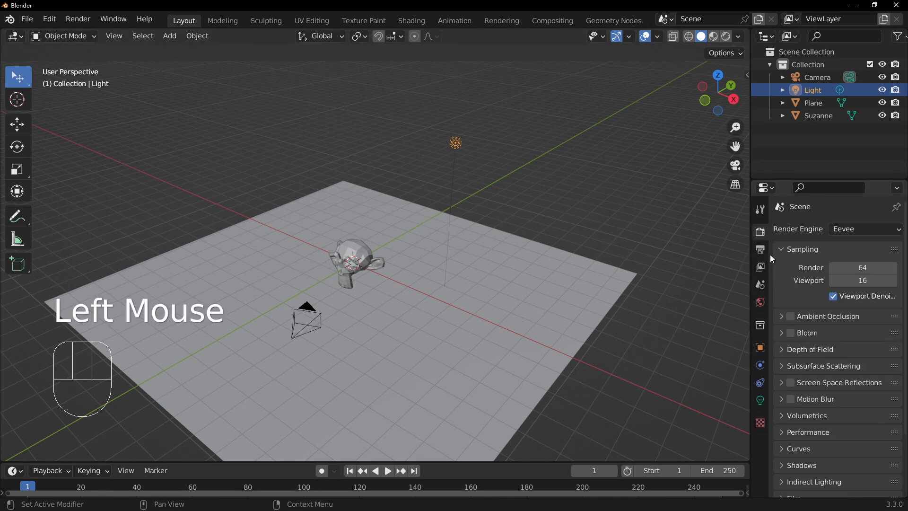
pyautogui.click(862, 231)
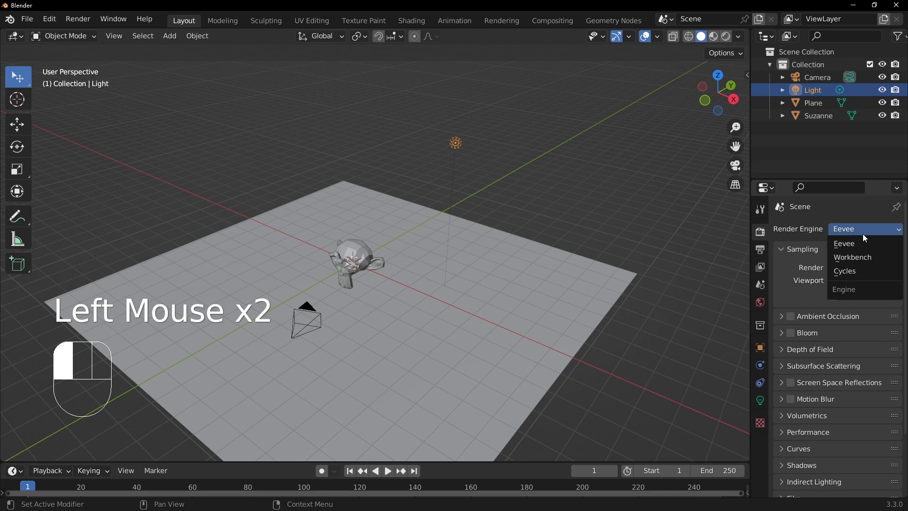
pyautogui.click(864, 272)
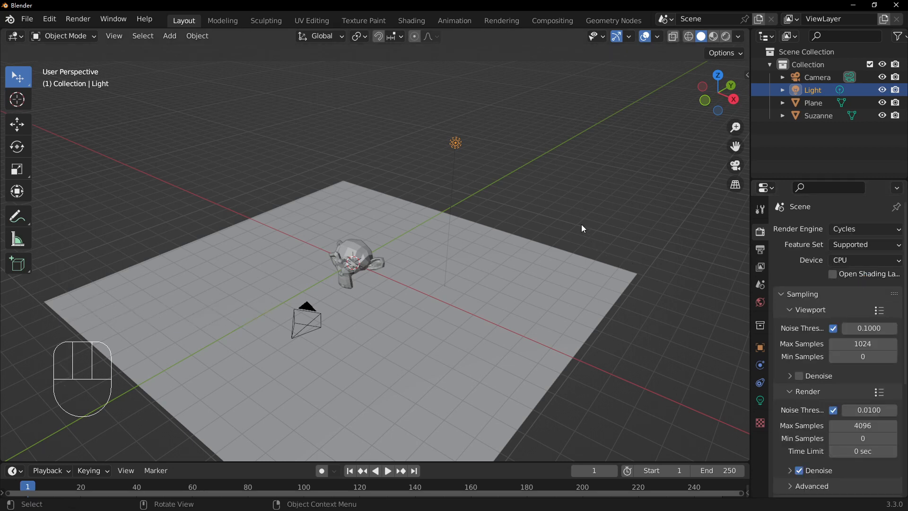
# Step: Display the viewport in Rendered shading and look closely at the lighting on Suzanne
pyautogui.moveTo(585, 217); pyautogui.dragTo(608, 201, button='middle')
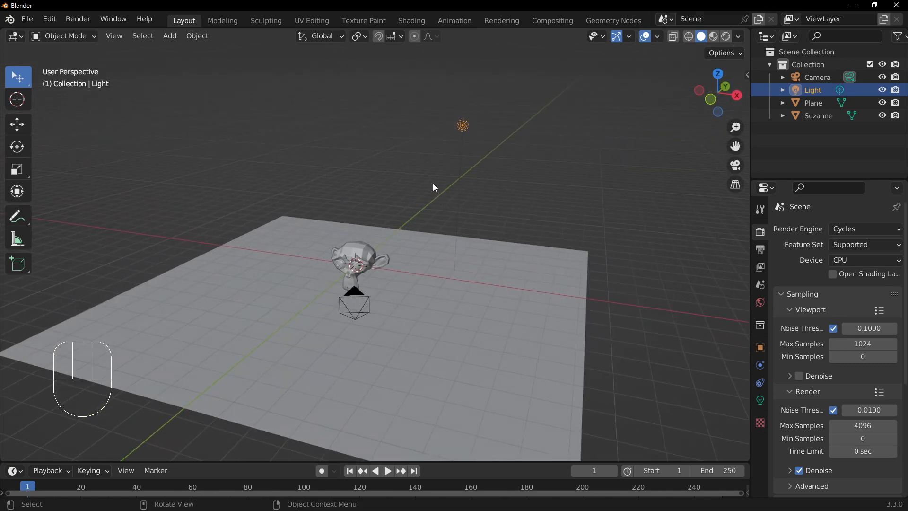
pyautogui.press('z')
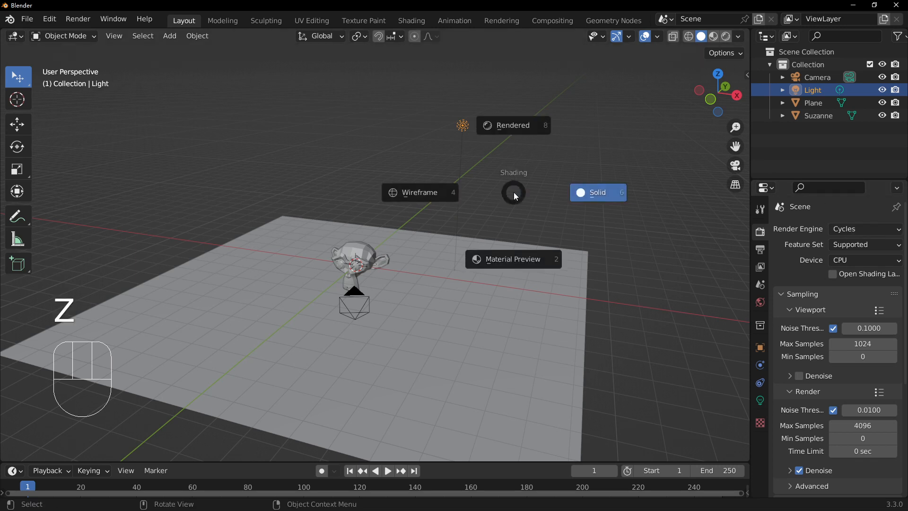
pyautogui.click(509, 126)
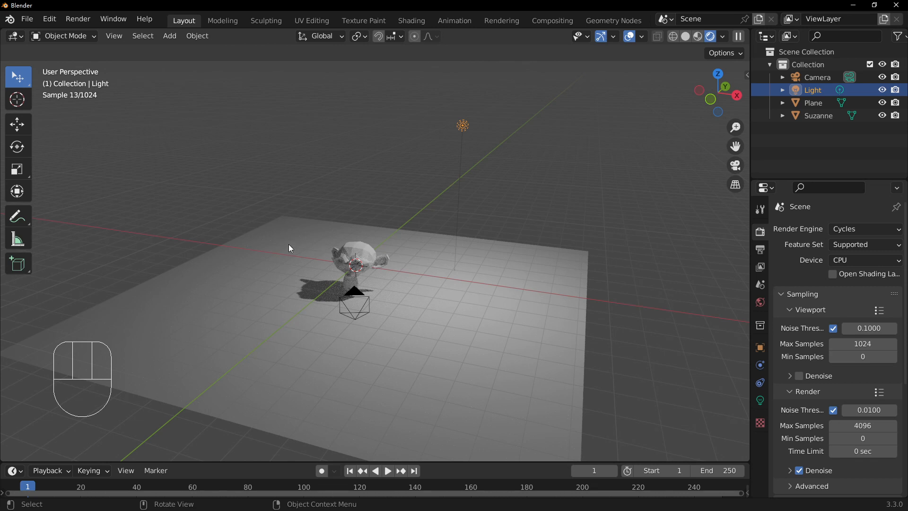
pyautogui.scroll(2, 342, 212)
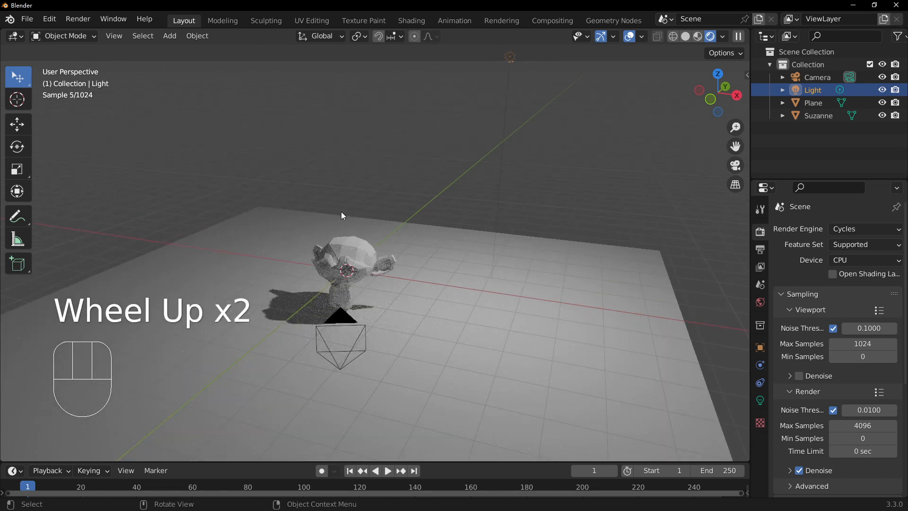
pyautogui.scroll(-2, 342, 213)
pyautogui.scroll(3, 341, 213)
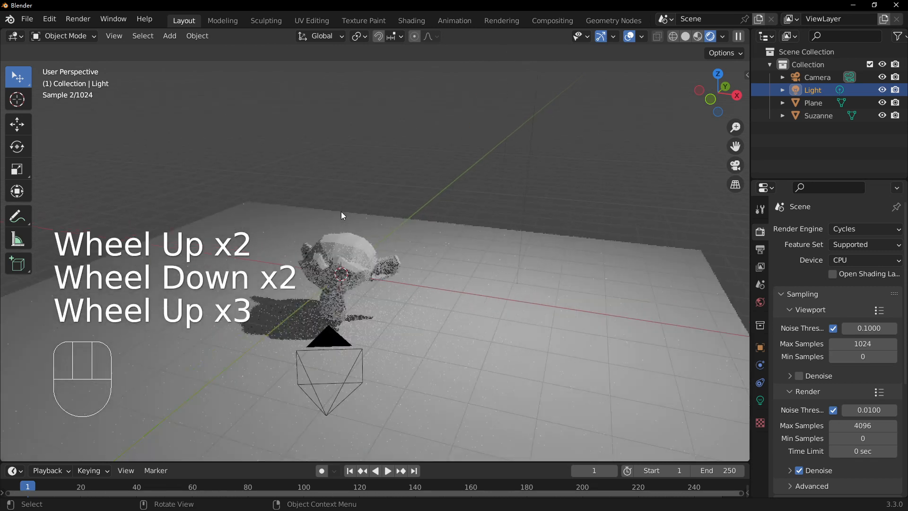
pyautogui.scroll(1, 343, 216)
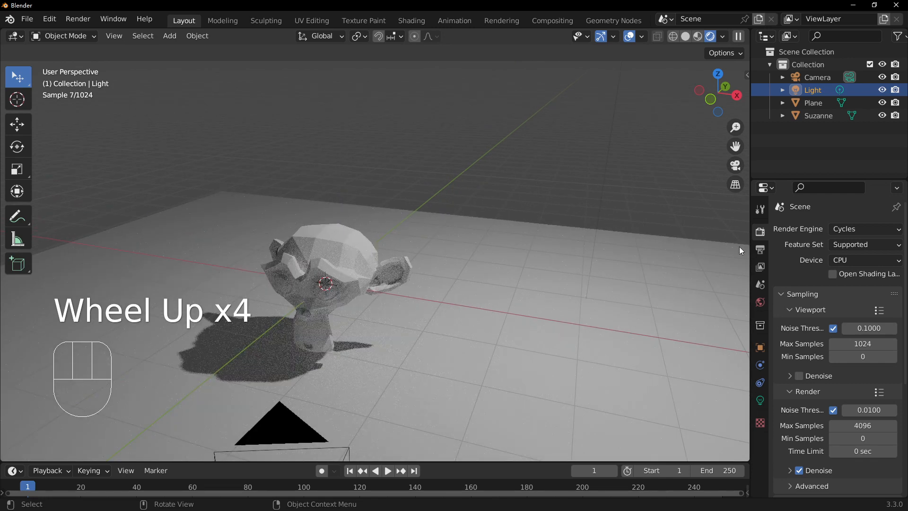
# Step: Switch the render engine to Eevee and examine the shading on Suzanne's face up close
pyautogui.click(850, 229)
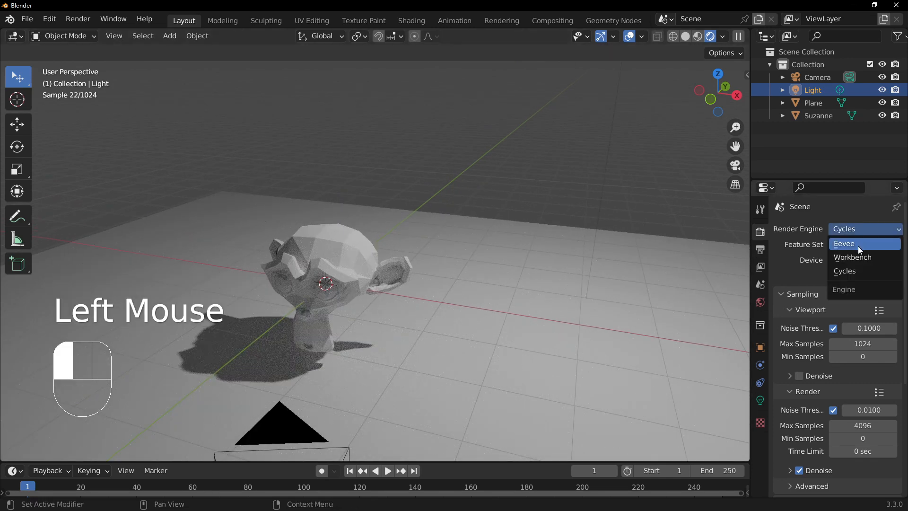
pyautogui.click(852, 246)
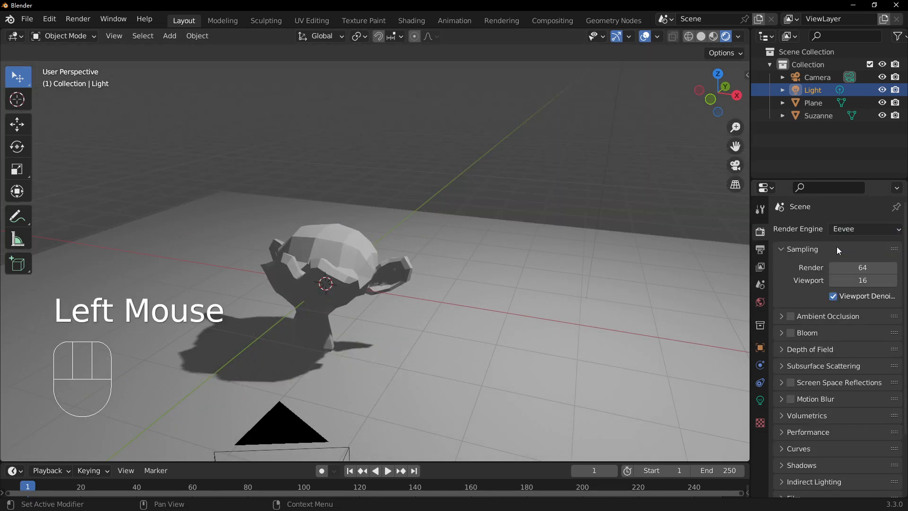
pyautogui.moveTo(579, 198); pyautogui.dragTo(566, 186, button='middle')
pyautogui.scroll(-2, 609, 192)
pyautogui.scroll(1, 587, 192)
pyautogui.scroll(2, 588, 194)
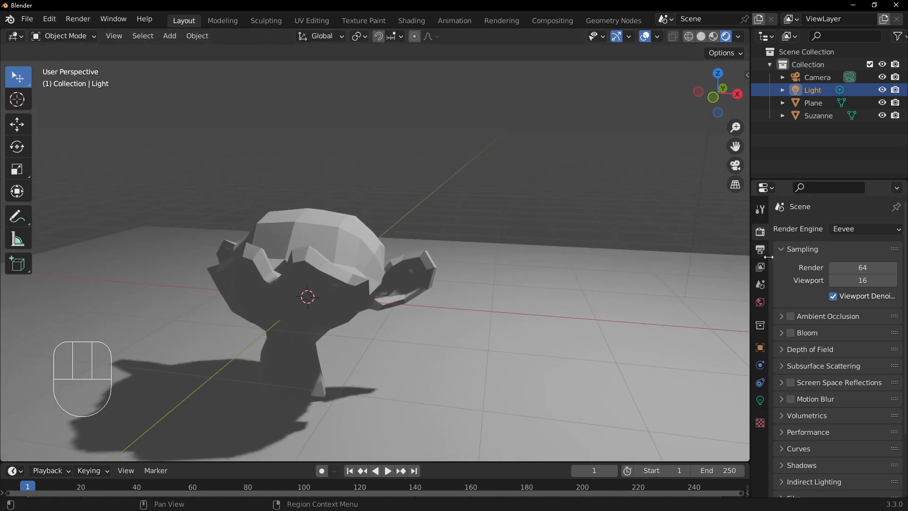
# Step: Switch the render engine back to Cycles and inspect Suzanne's face for comparison
pyautogui.click(852, 228)
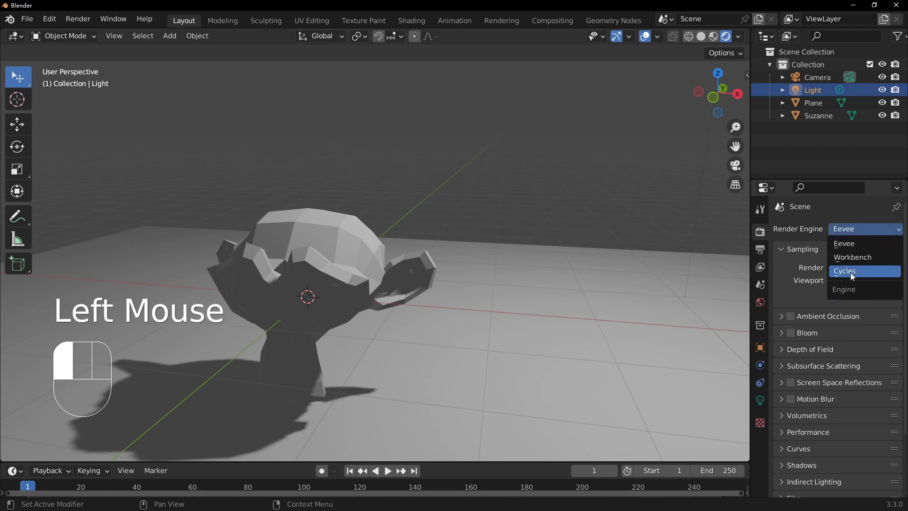
pyautogui.click(849, 276)
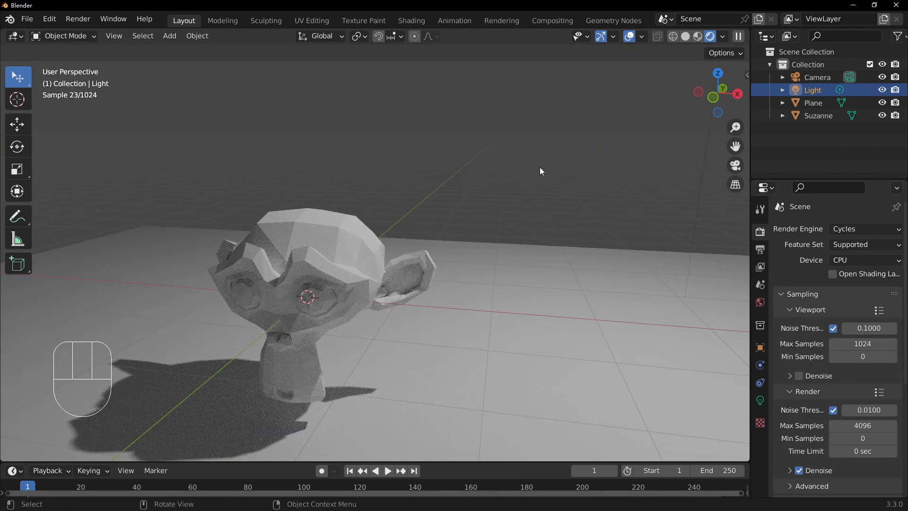
pyautogui.moveTo(542, 171); pyautogui.dragTo(558, 165, button='middle')
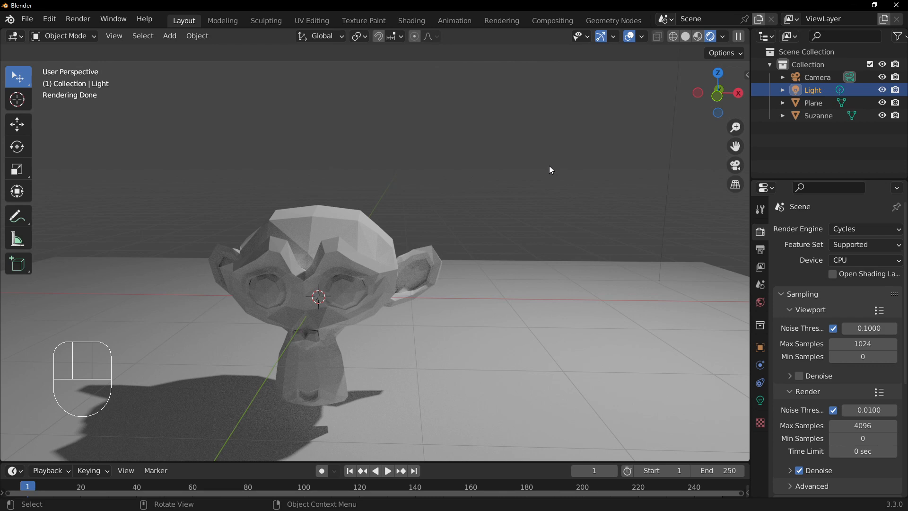
# Step: In the front view, lower the light along the global Z axis to about the level of Suzanne's chin
pyautogui.press('KP_1')
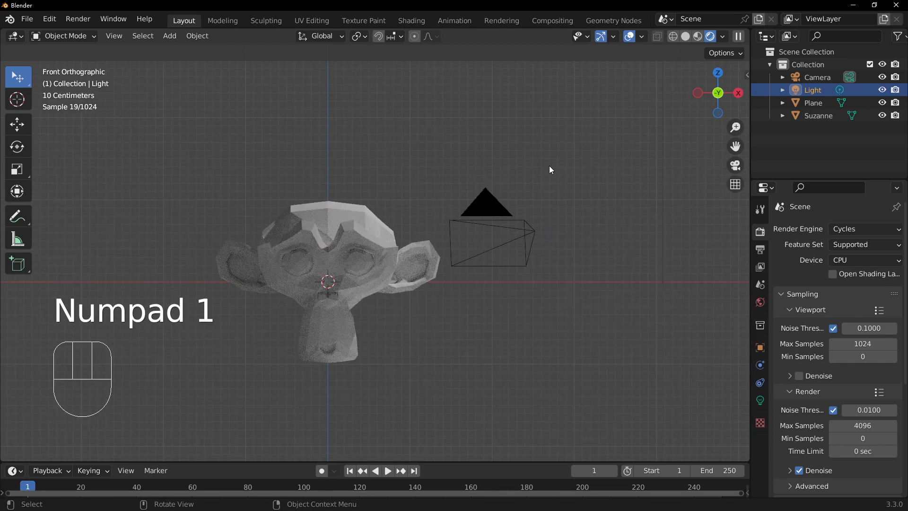
pyautogui.scroll(-2, 576, 220)
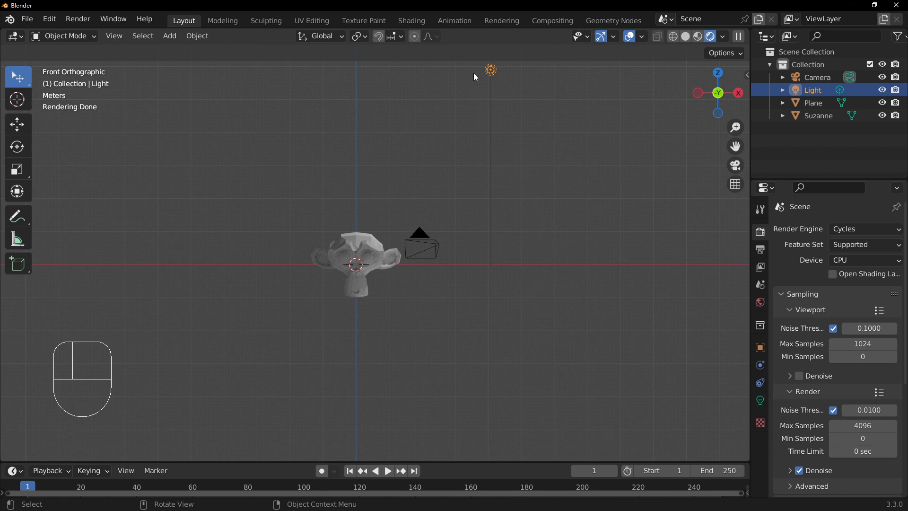
pyautogui.press('g')
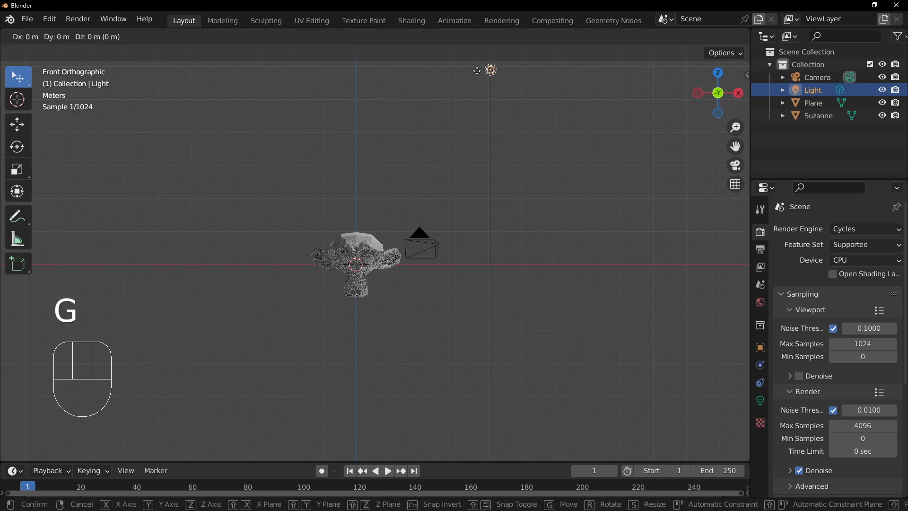
pyautogui.press('z')
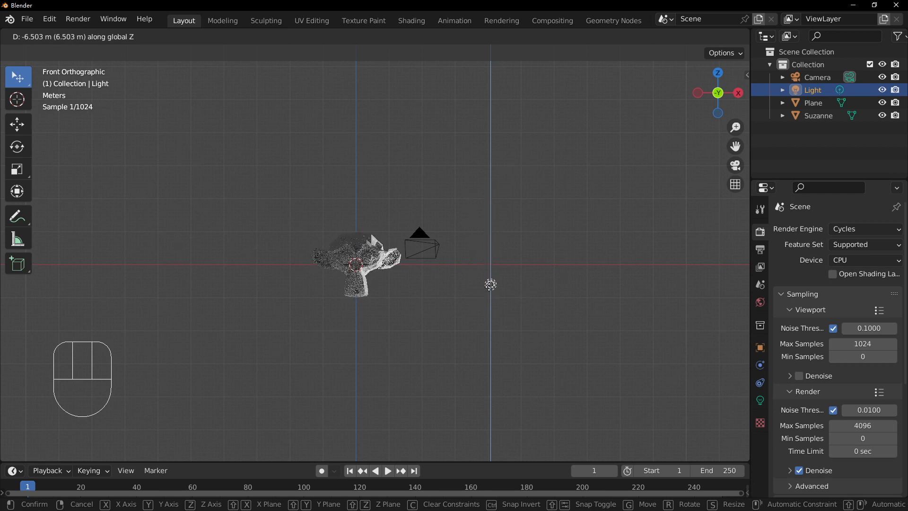
pyautogui.click(491, 299)
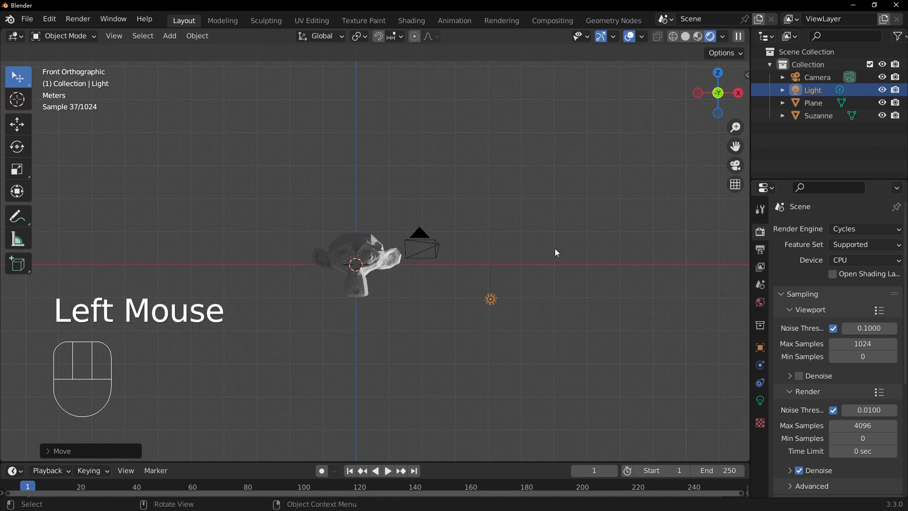
# Step: In the right side view, move the light about -4.9 m along the global Y axis, in front of Suzanne near the camera
pyautogui.press('KP_3')
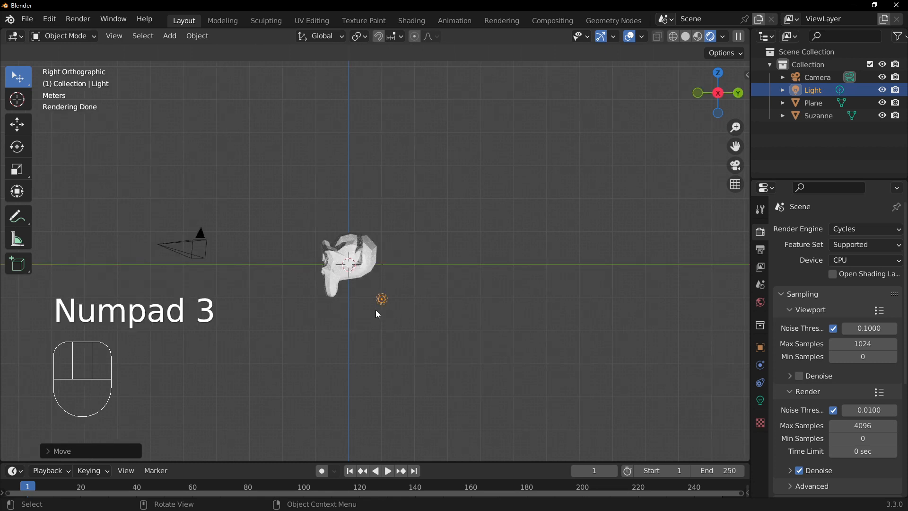
pyautogui.press('g')
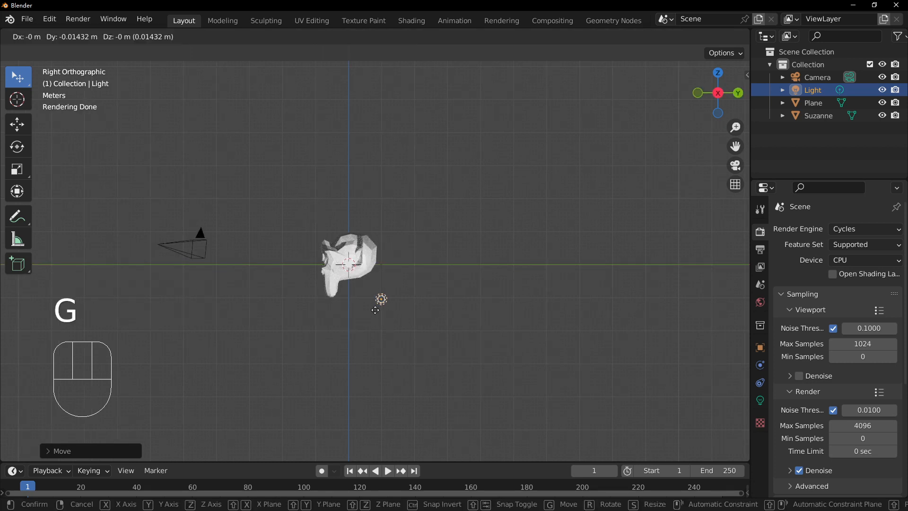
pyautogui.press('t')
pyautogui.press('y')
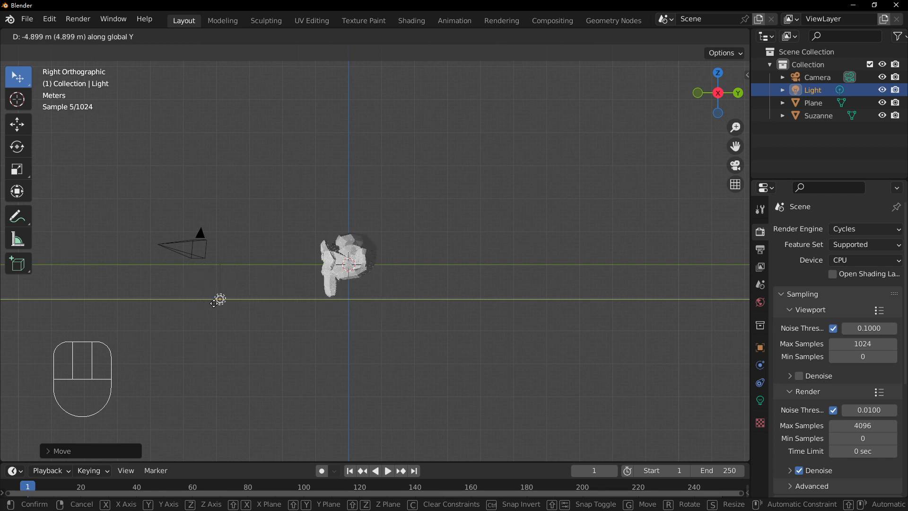
pyautogui.click(219, 302)
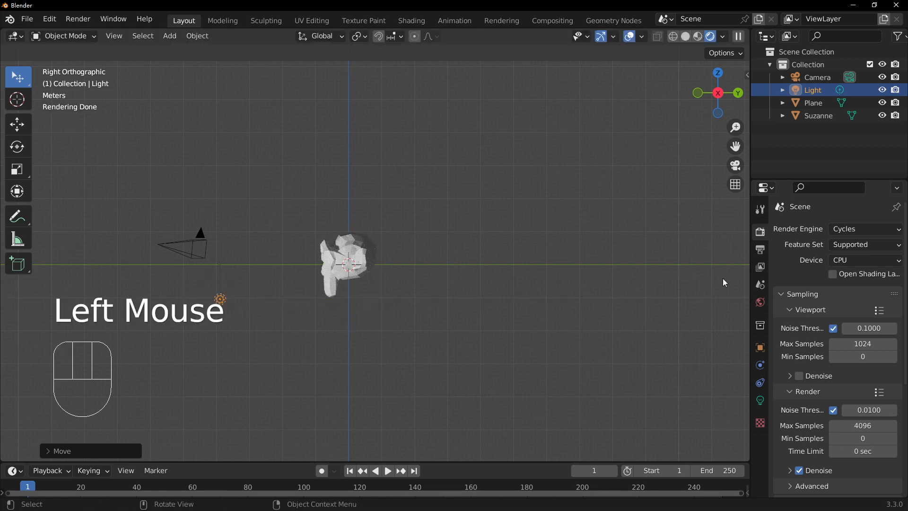
# Step: Set the render engine to Eevee and look over the repositioned light's effect on the scene
pyautogui.click(839, 228)
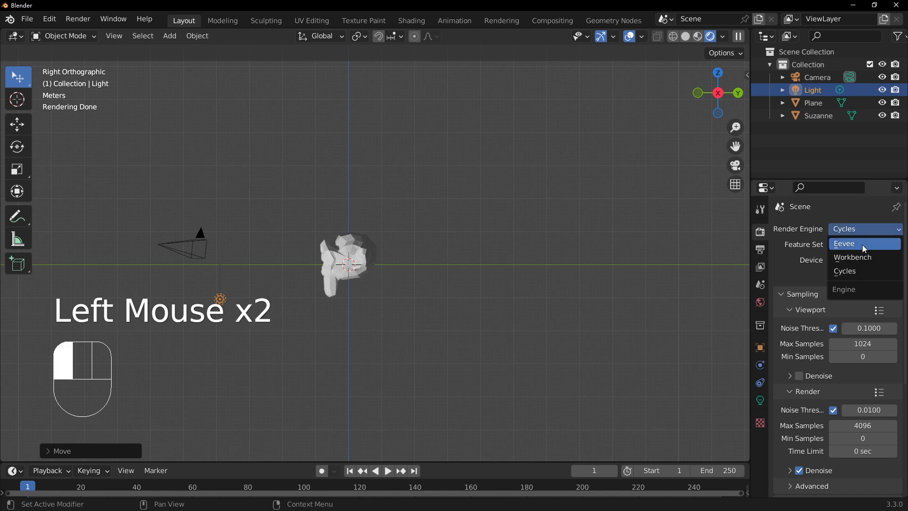
pyautogui.click(862, 245)
pyautogui.moveTo(531, 246); pyautogui.dragTo(655, 267, button='middle')
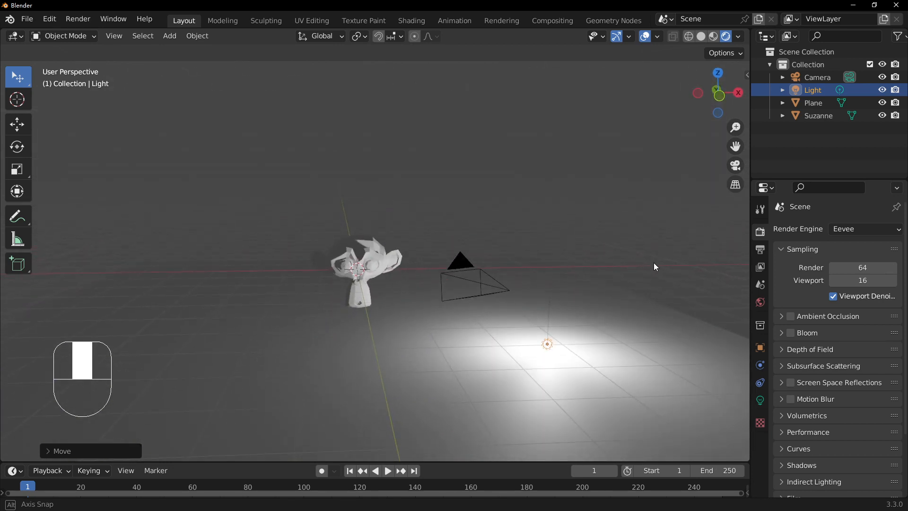
pyautogui.click(855, 229)
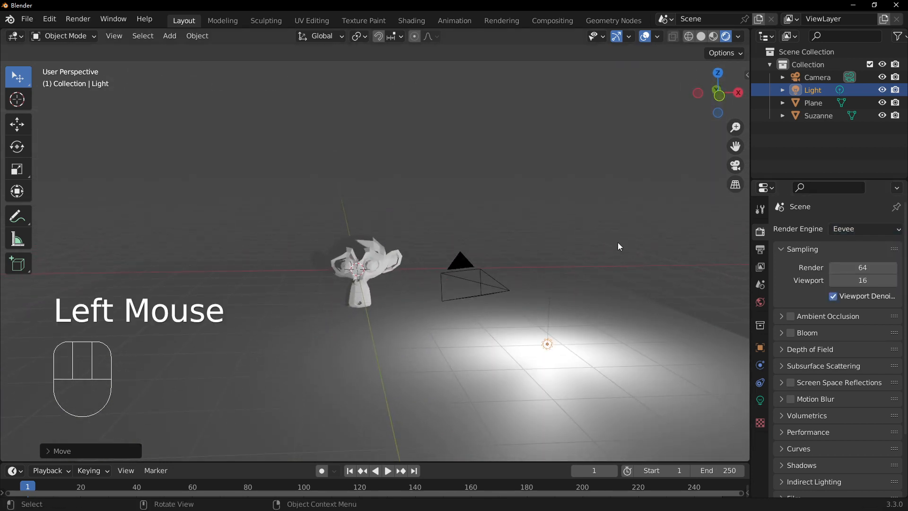
pyautogui.moveTo(544, 196); pyautogui.dragTo(508, 241, button='middle')
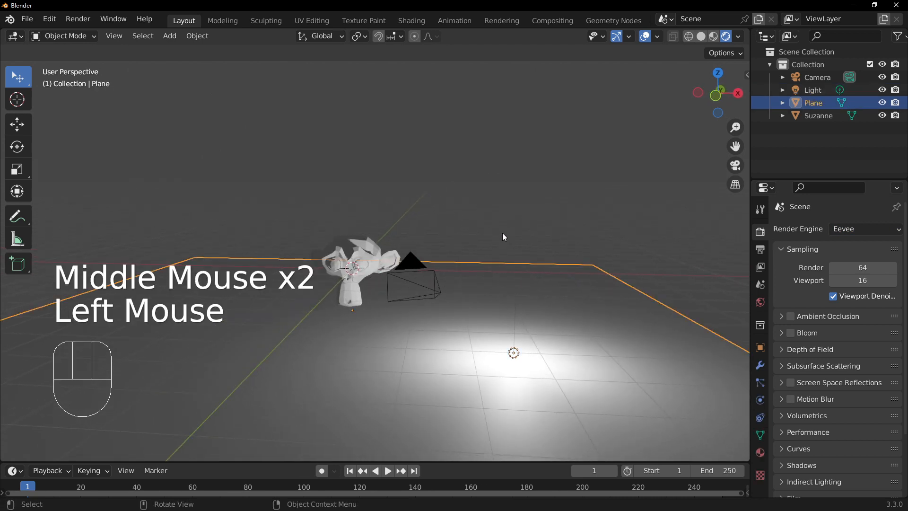
# Step: In camera view, walk the camera sideways and slightly forward so Suzanne faces it from the front, centered in the frame
pyautogui.press('KP_0')
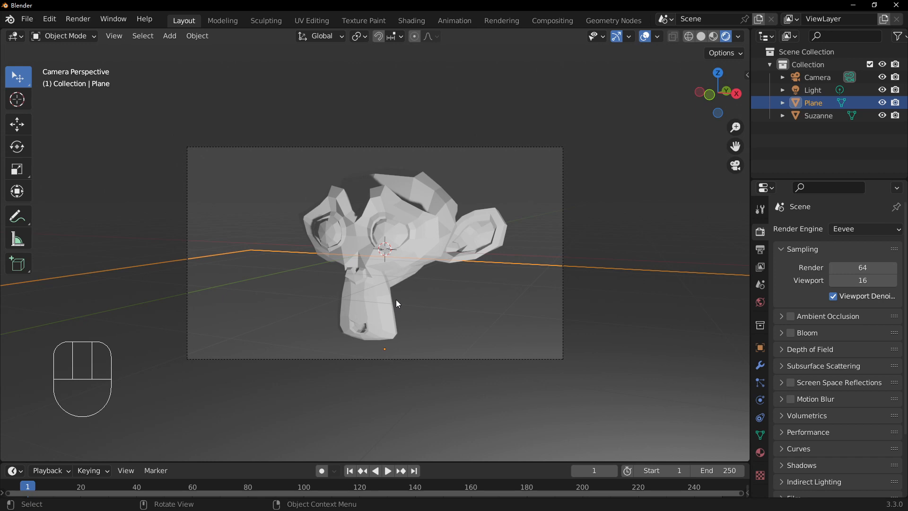
pyautogui.hotkey('shift', '`')
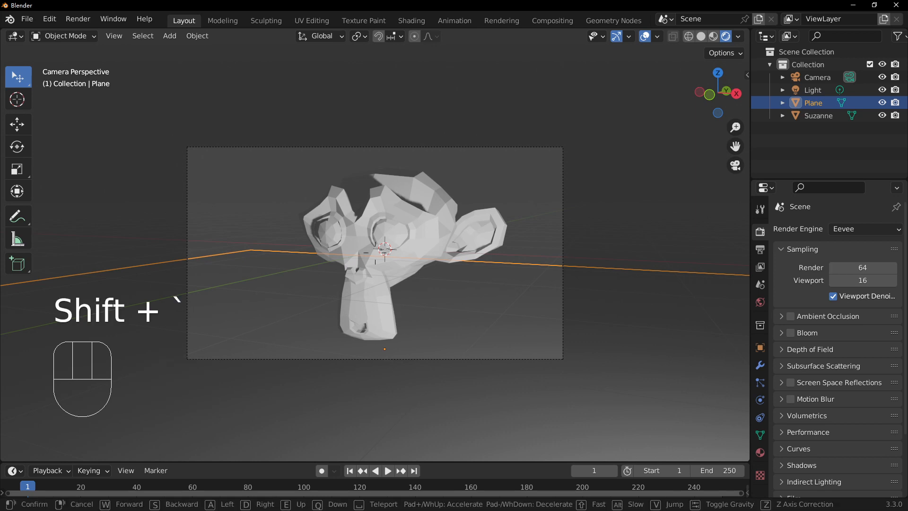
pyautogui.press('a')
pyautogui.press('a')
pyautogui.press('a')
pyautogui.press('a')
pyautogui.press('a')
pyautogui.press('a')
pyautogui.press('a')
pyautogui.press('a')
pyautogui.press('a')
pyautogui.press('a')
pyautogui.press('a')
pyautogui.press('a')
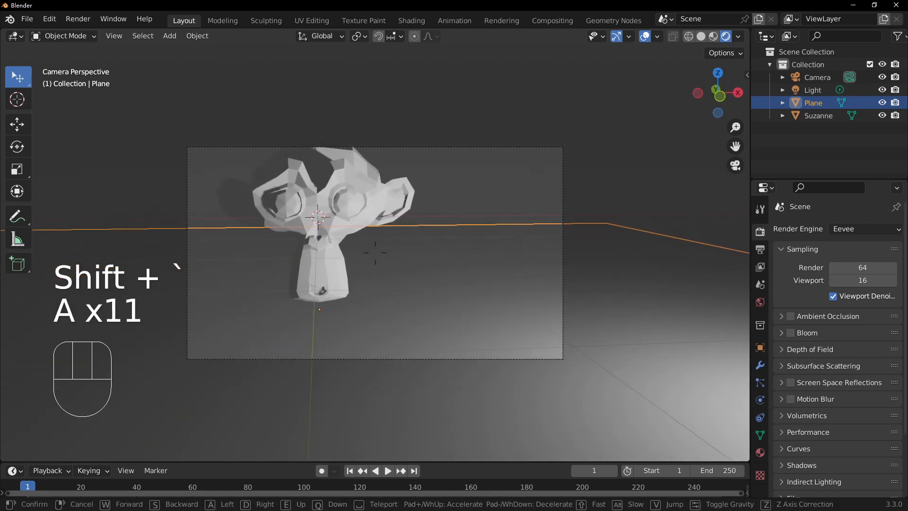
pyautogui.press('d')
pyautogui.press('d')
pyautogui.press('d')
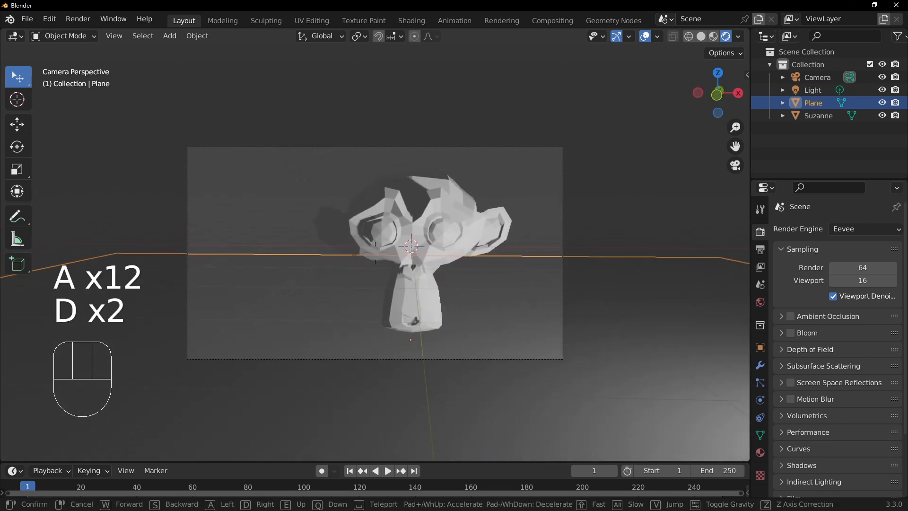
pyautogui.press('w')
pyautogui.press('w')
pyautogui.press('w')
pyautogui.press('w')
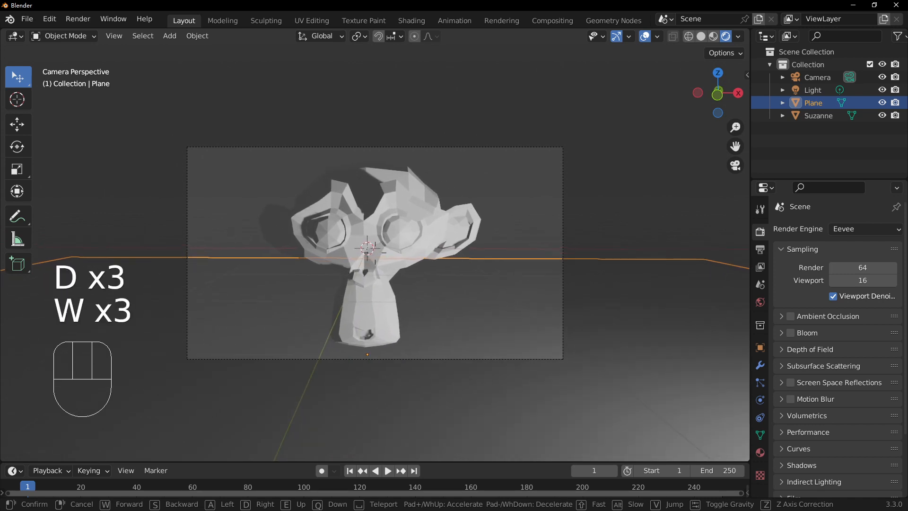
pyautogui.press('a')
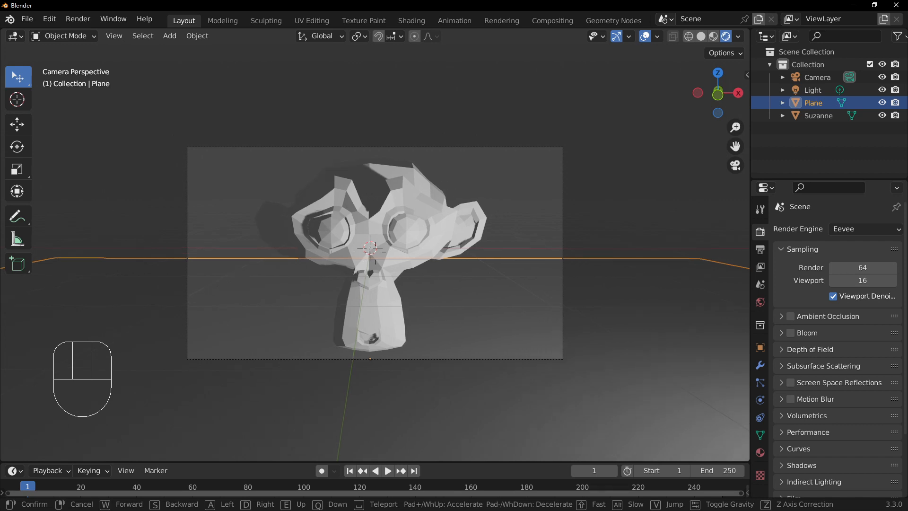
pyautogui.click(397, 309)
pyautogui.click(594, 304)
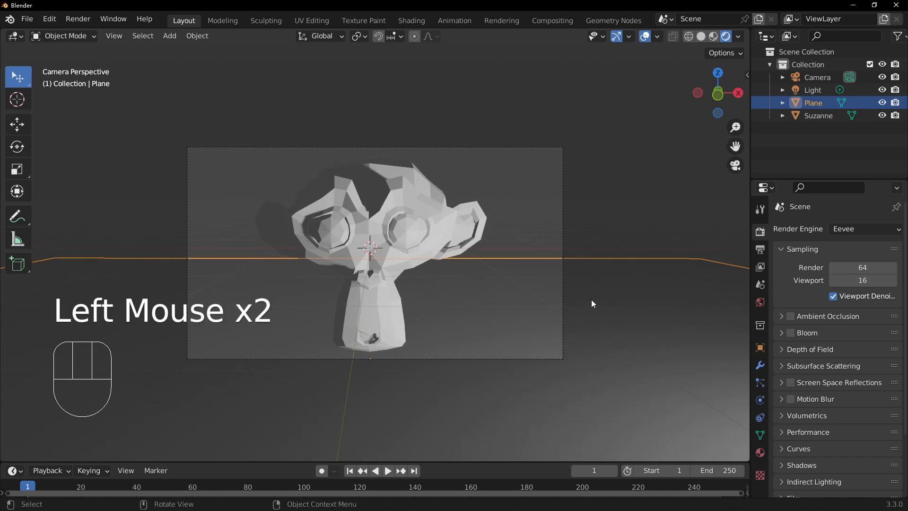
# Step: Duplicate the light and move the copy along the global X axis to about X -3.7 m, on Suzanne's other side
pyautogui.moveTo(594, 304); pyautogui.dragTo(601, 304, button='middle')
pyautogui.scroll(-2, 601, 303)
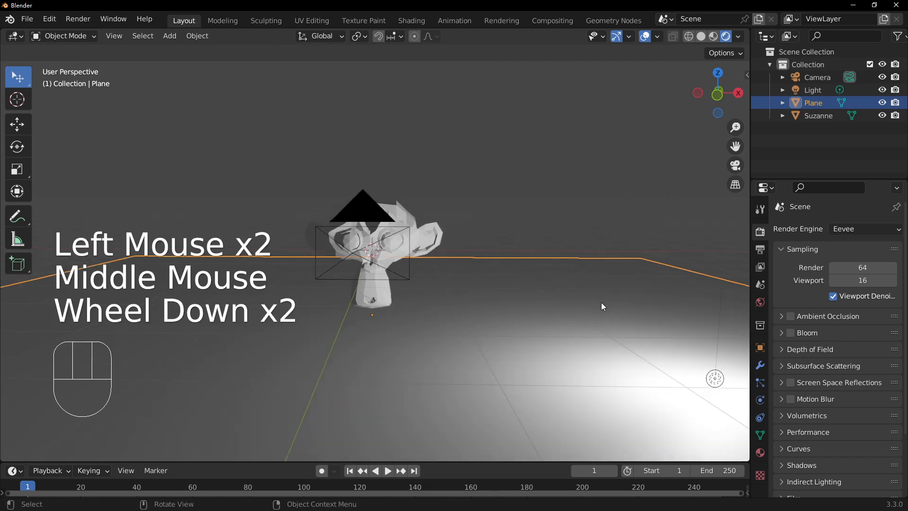
pyautogui.click(712, 378)
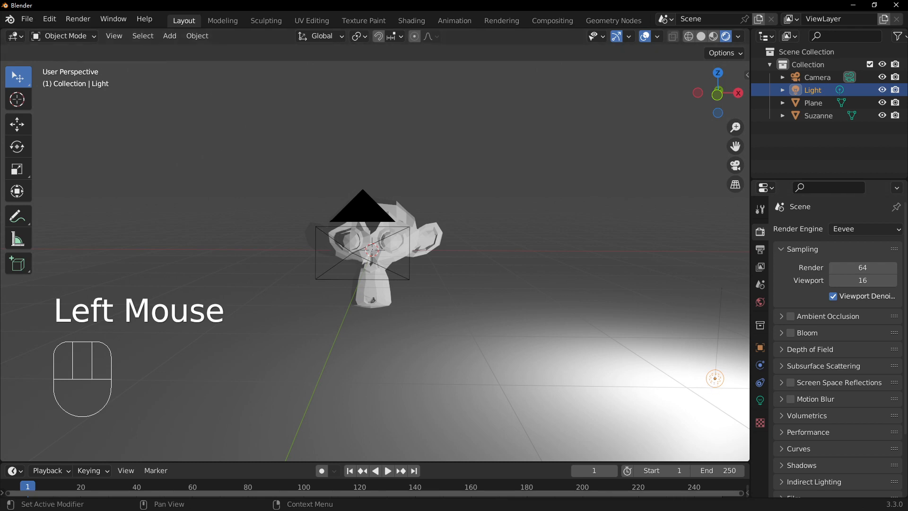
pyautogui.click(713, 382)
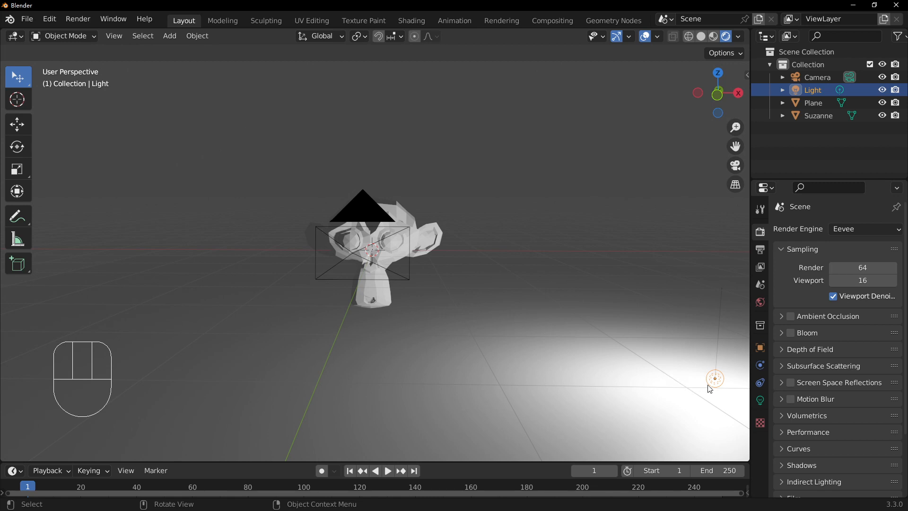
pyautogui.scroll(-2, 686, 316)
pyautogui.scroll(1, 662, 326)
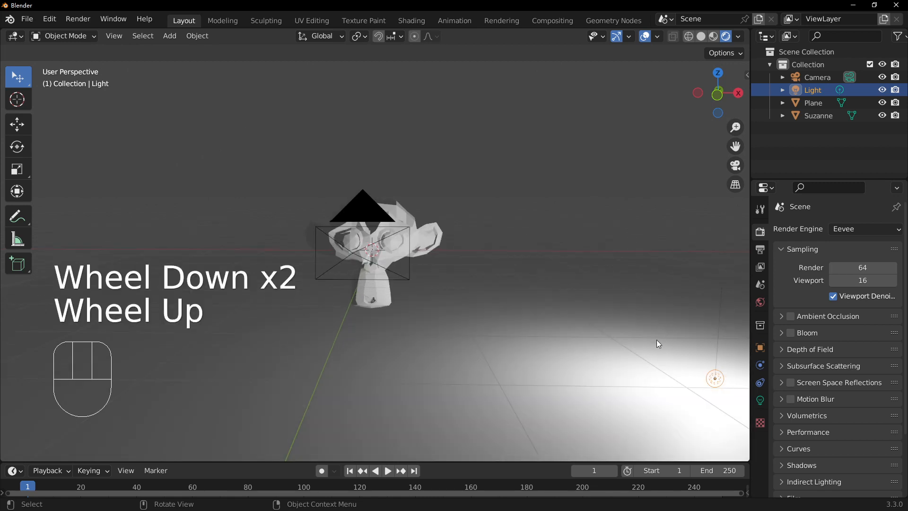
pyautogui.scroll(-1, 689, 367)
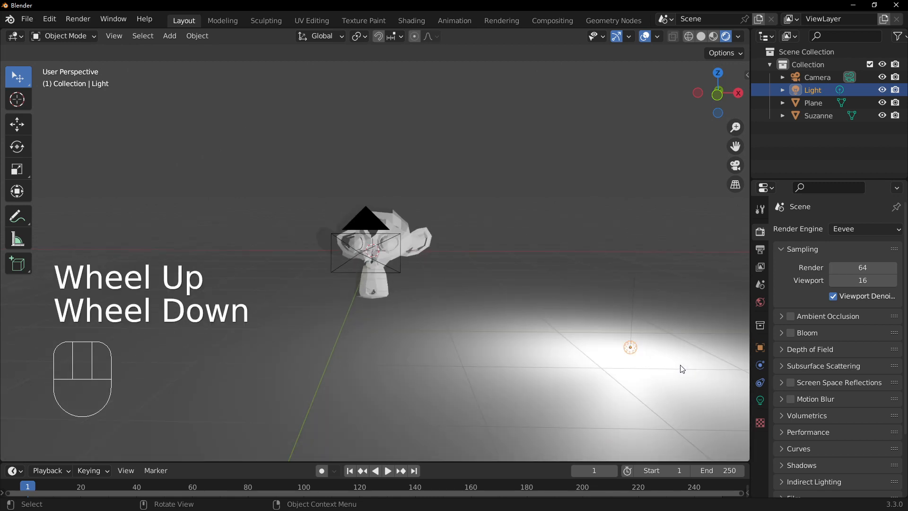
pyautogui.hotkey('shift', 'd')
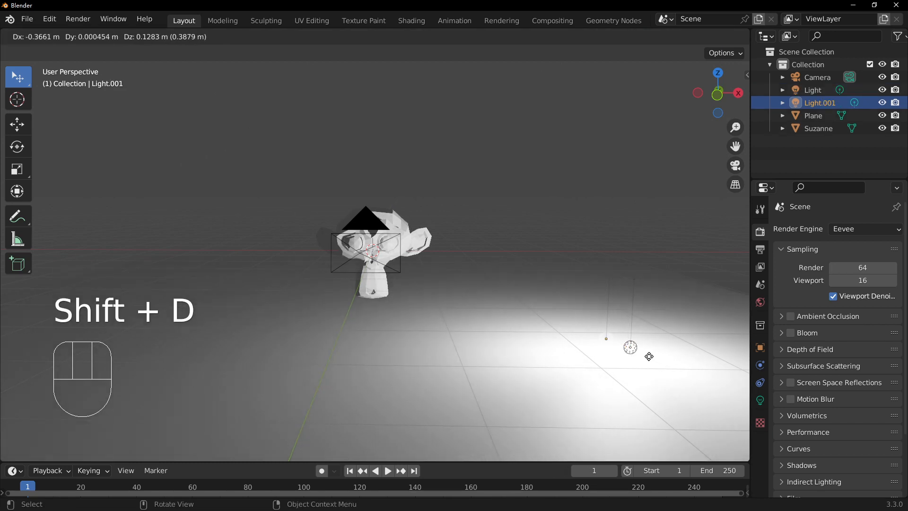
pyautogui.press('x')
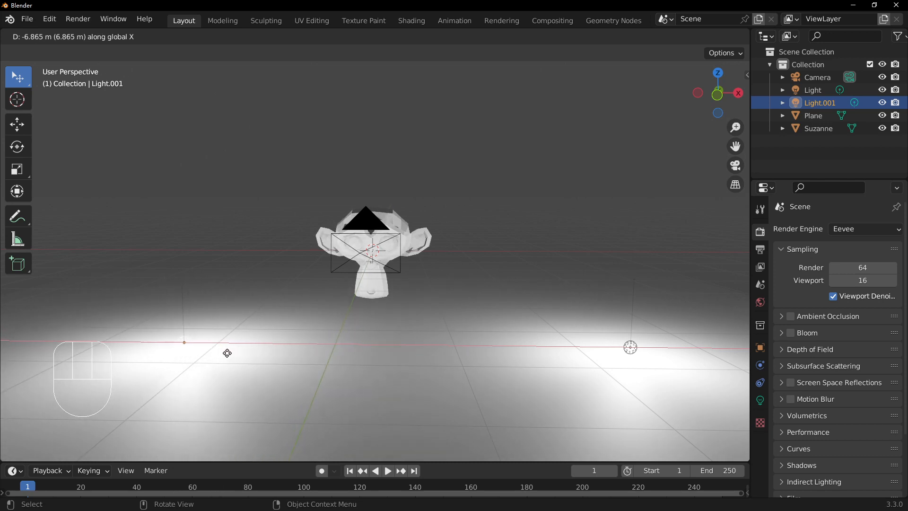
pyautogui.click(173, 360)
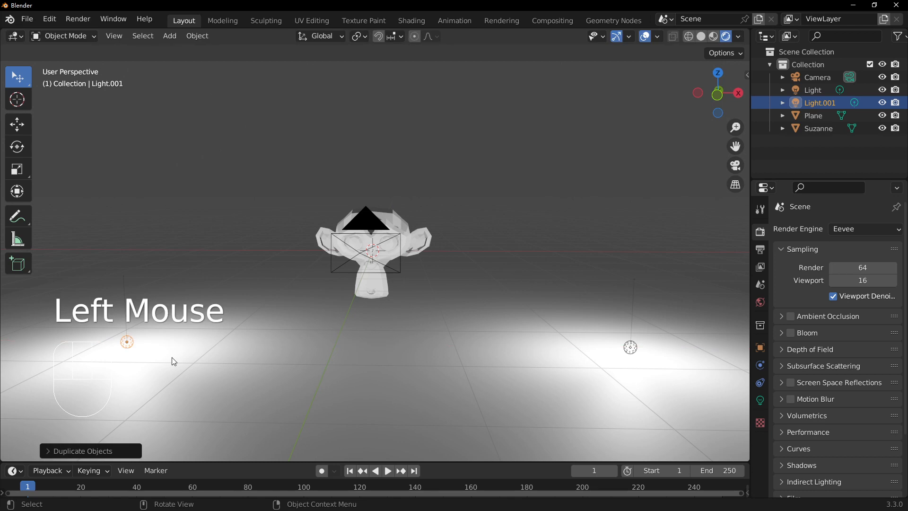
# Step: Hide the original light in the viewport and view Suzanne through the camera, lit only by the duplicated light
pyautogui.click(629, 349)
pyautogui.click(883, 90)
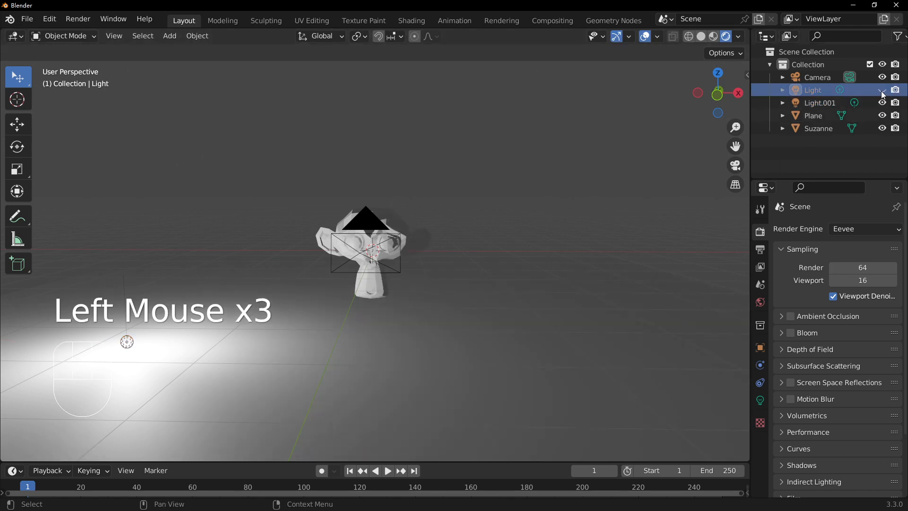
pyautogui.click(456, 190)
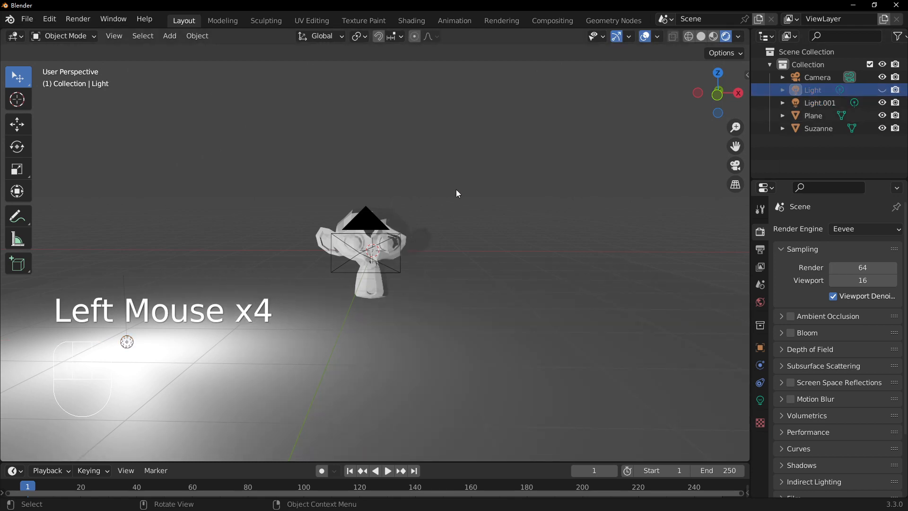
pyautogui.click(127, 344)
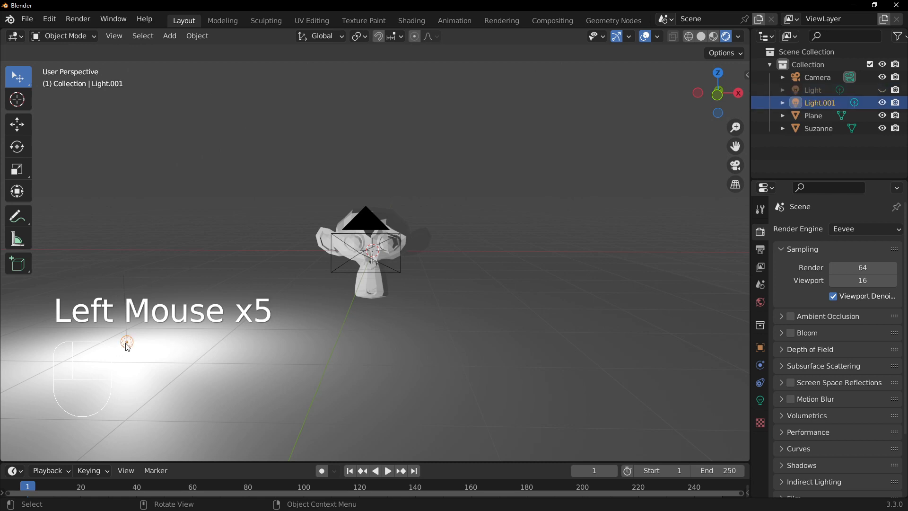
pyautogui.click(461, 194)
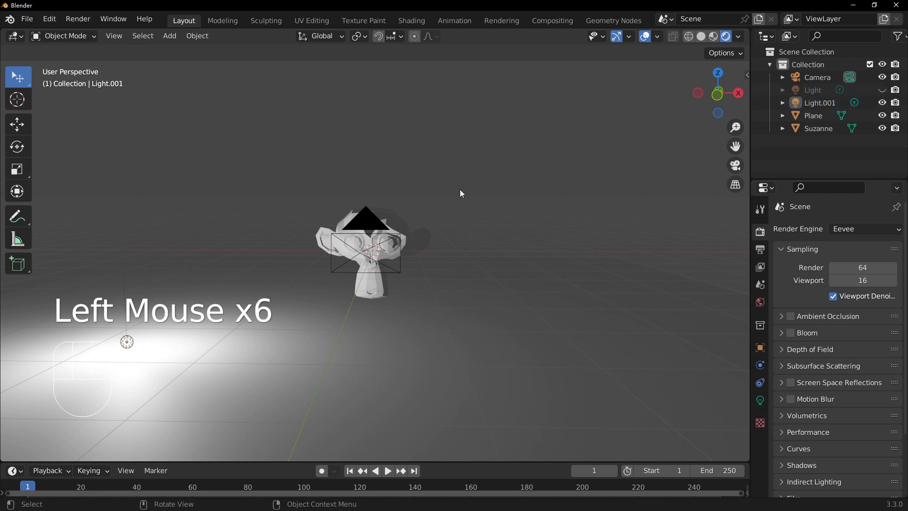
pyautogui.press('KP_0')
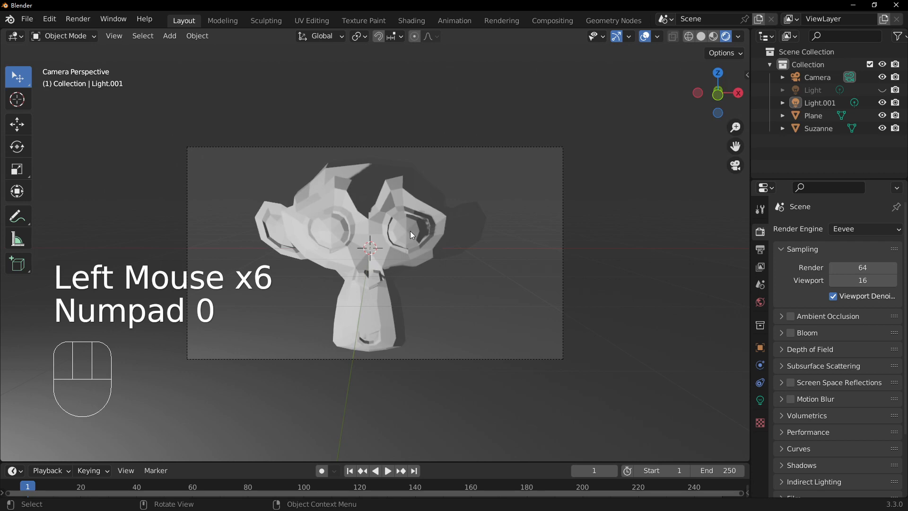
# Step: Select the duplicated light and look through the render settings and the viewport sidebar for its brightness setting
pyautogui.click(816, 104)
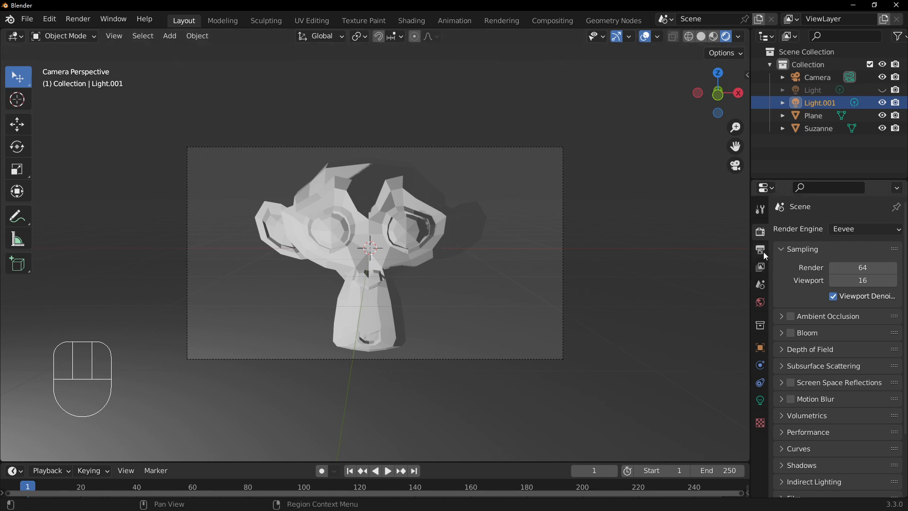
pyautogui.scroll(-2, 805, 353)
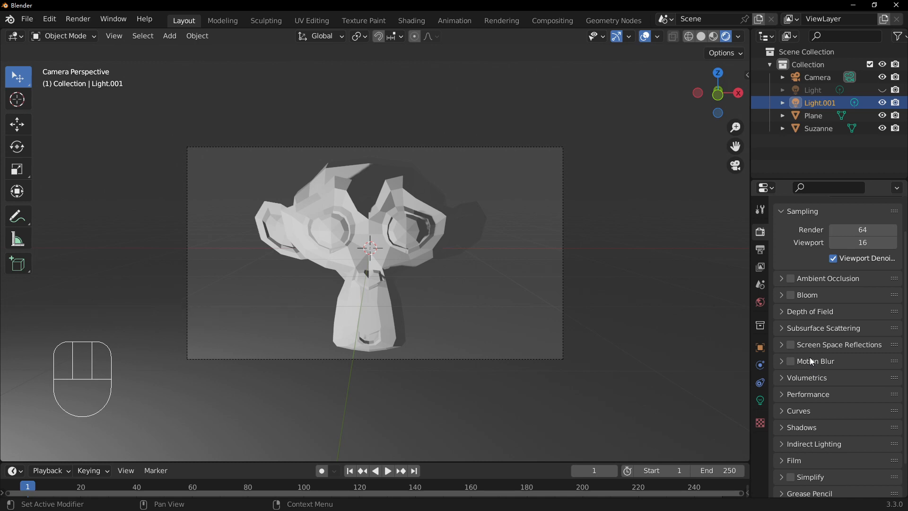
pyautogui.scroll(-2, 809, 357)
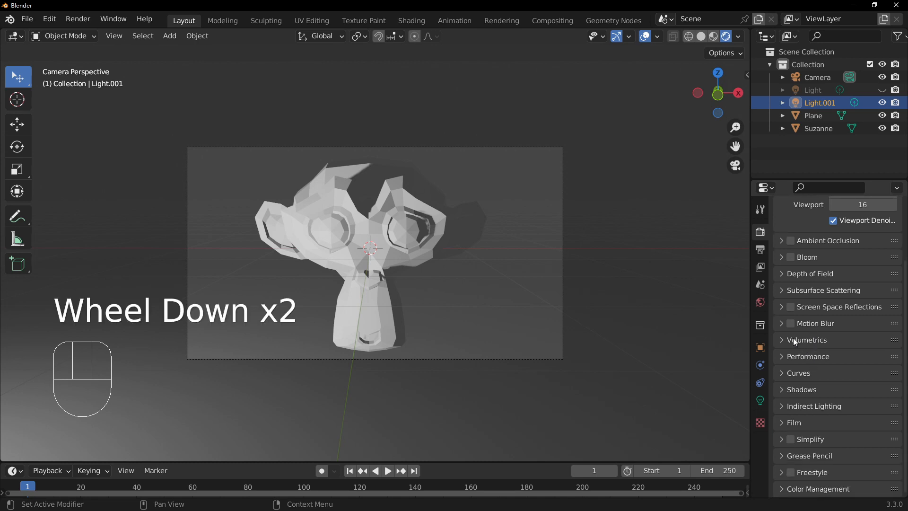
pyautogui.press('n')
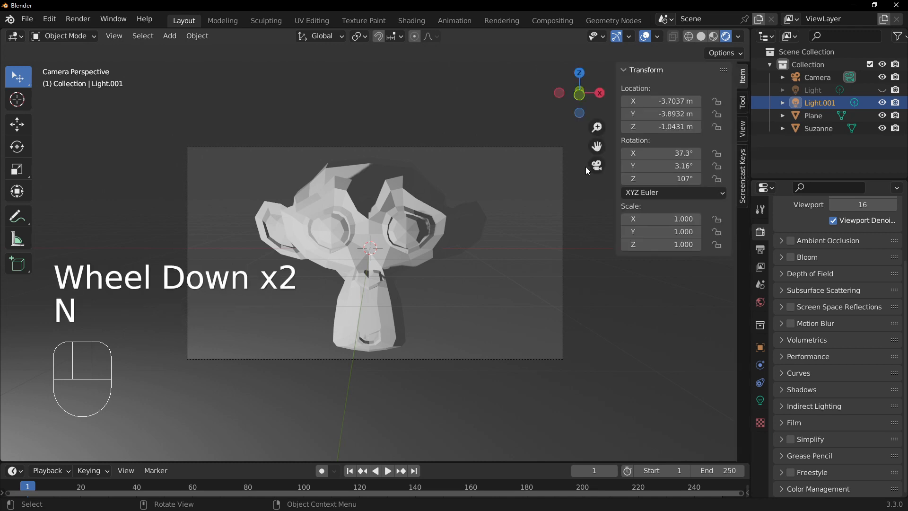
pyautogui.click(743, 100)
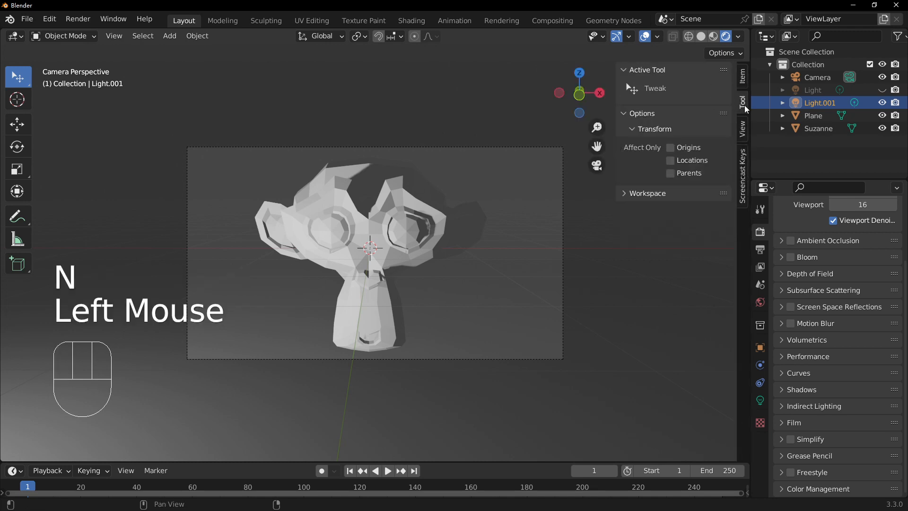
pyautogui.scroll(-1, 782, 407)
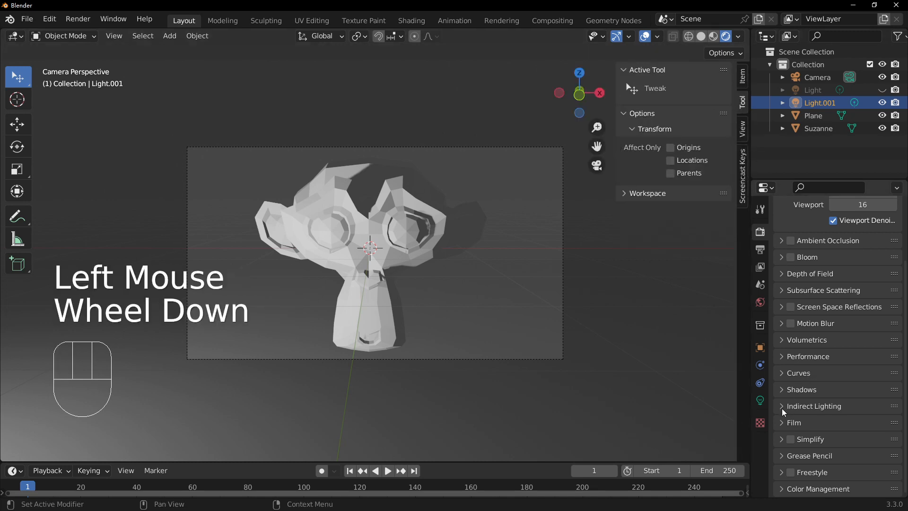
pyautogui.scroll(3, 801, 398)
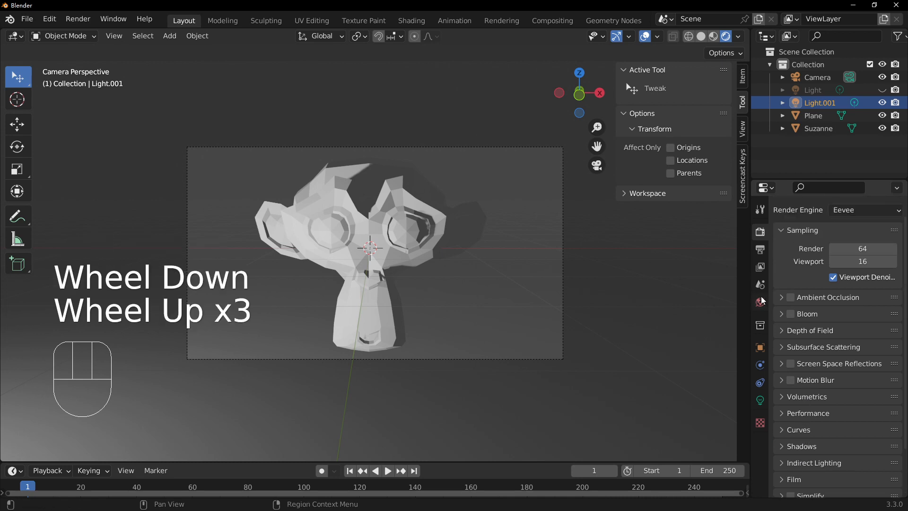
pyautogui.scroll(2, 804, 287)
# Step: Examine the output, view layer, world, collection, object and physics properties for the duplicated light's brightness setting
pyautogui.click(761, 249)
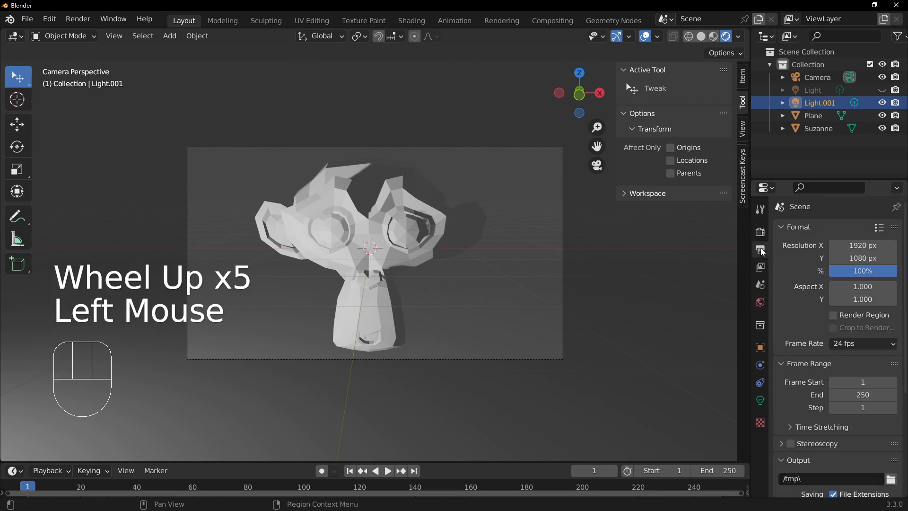
pyautogui.click(760, 268)
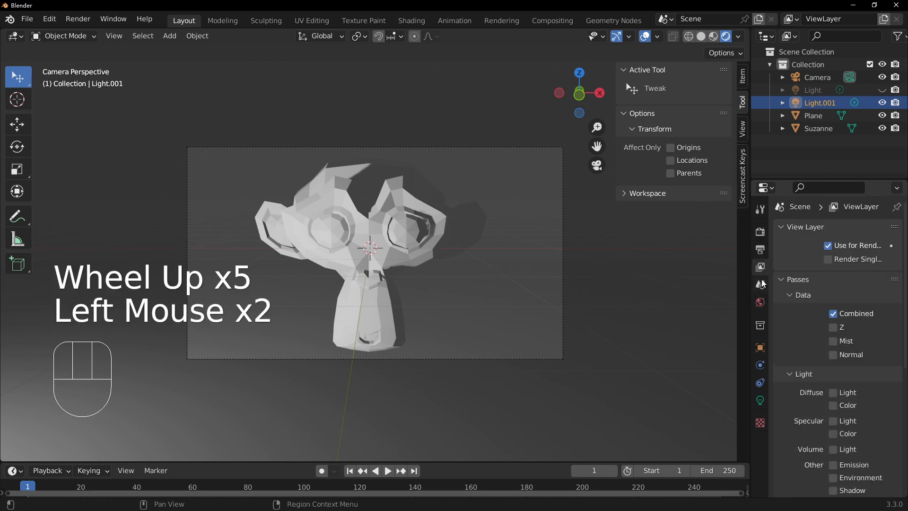
pyautogui.click(761, 306)
pyautogui.click(760, 325)
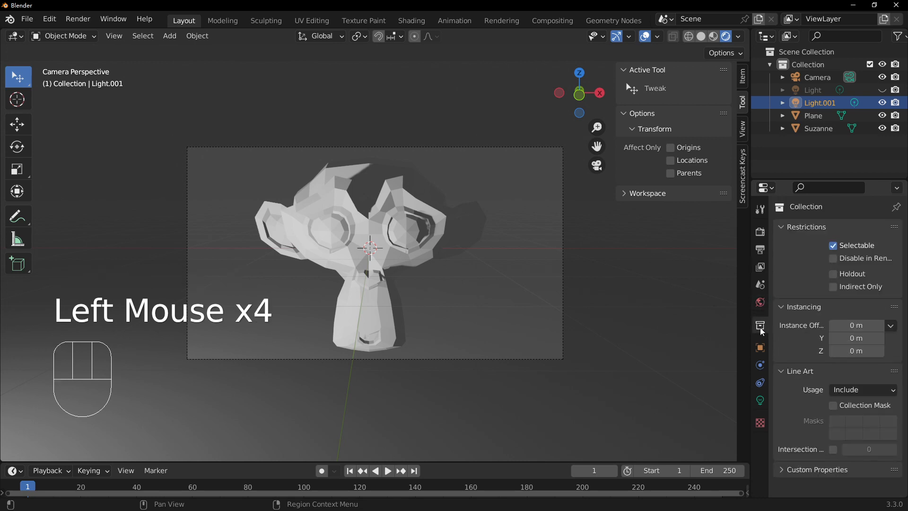
pyautogui.click(760, 349)
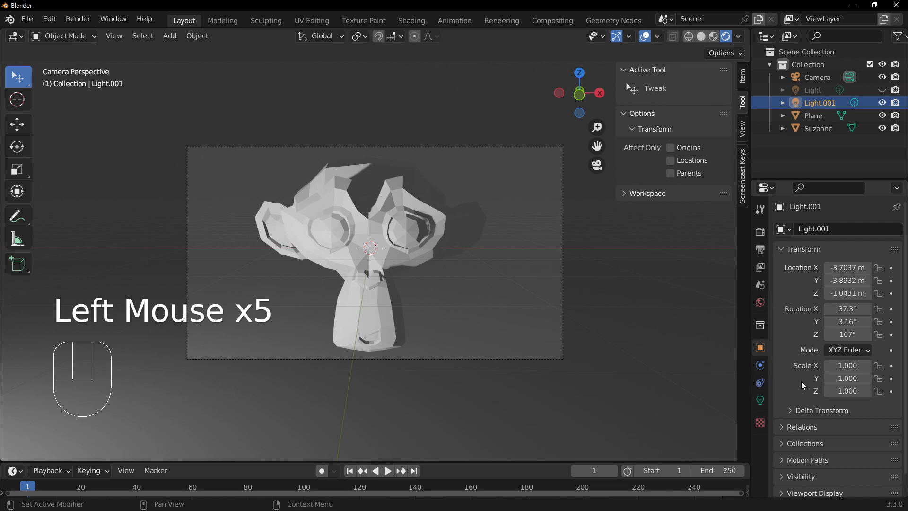
pyautogui.scroll(-4, 801, 381)
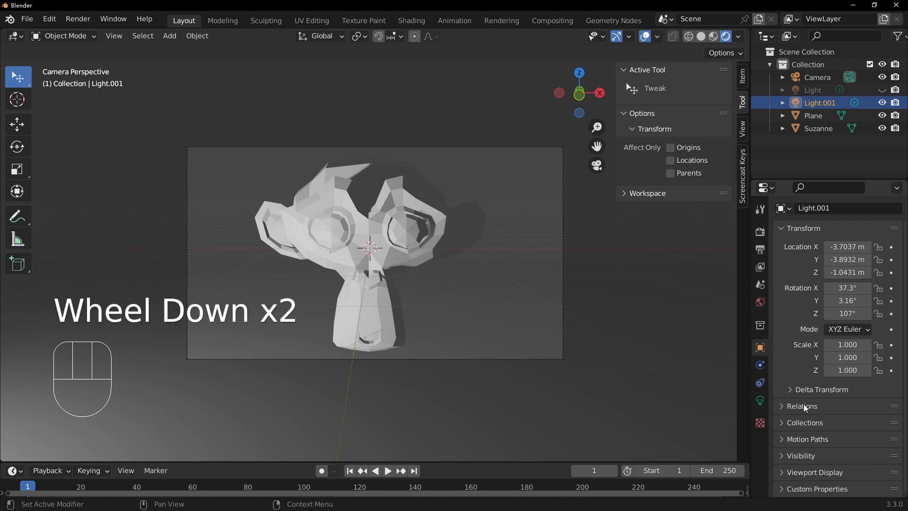
pyautogui.click(782, 473)
pyautogui.scroll(-2, 784, 416)
pyautogui.click(758, 366)
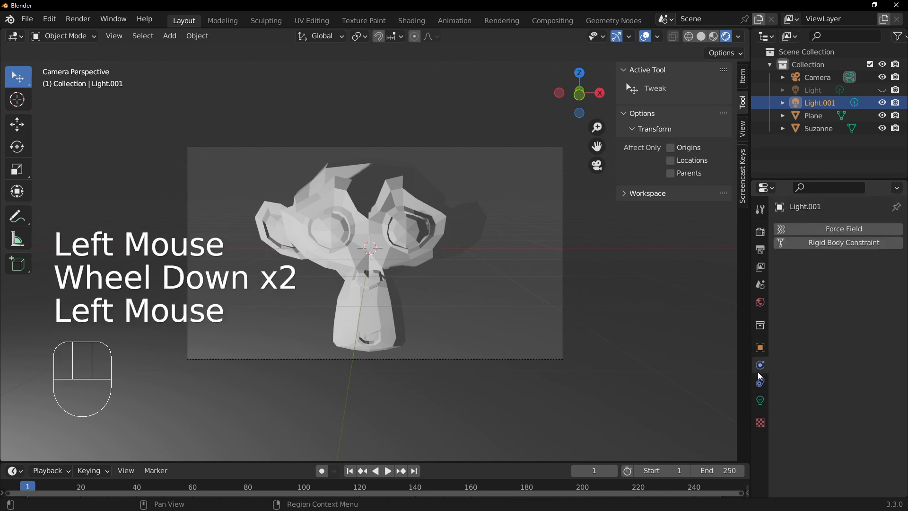
# Step: Open the duplicated light's data settings and set its power to 2000 W
pyautogui.click(760, 382)
pyautogui.click(761, 401)
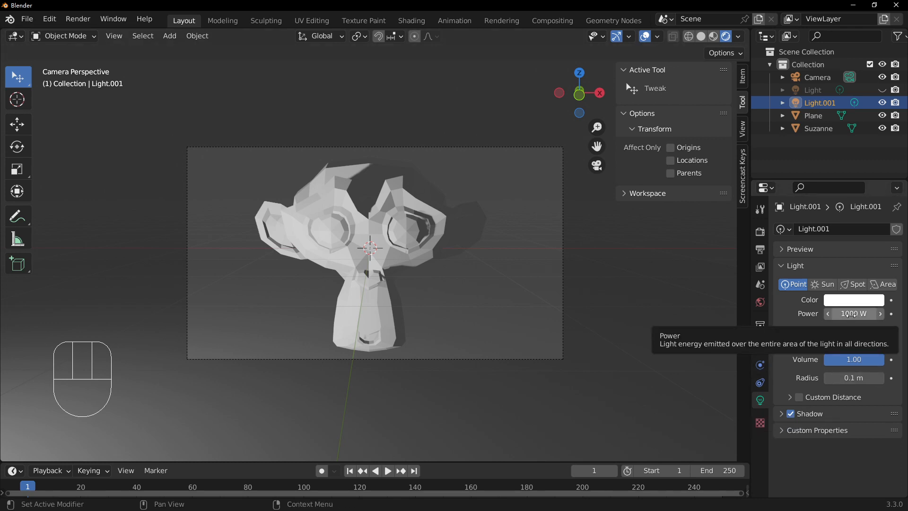
pyautogui.moveTo(850, 314)
pyautogui.mouseDown()
pyautogui.moveTo(820, 314)
pyautogui.moveTo(861, 314)
pyautogui.mouseUp()
pyautogui.click(862, 314)
pyautogui.write('2000')
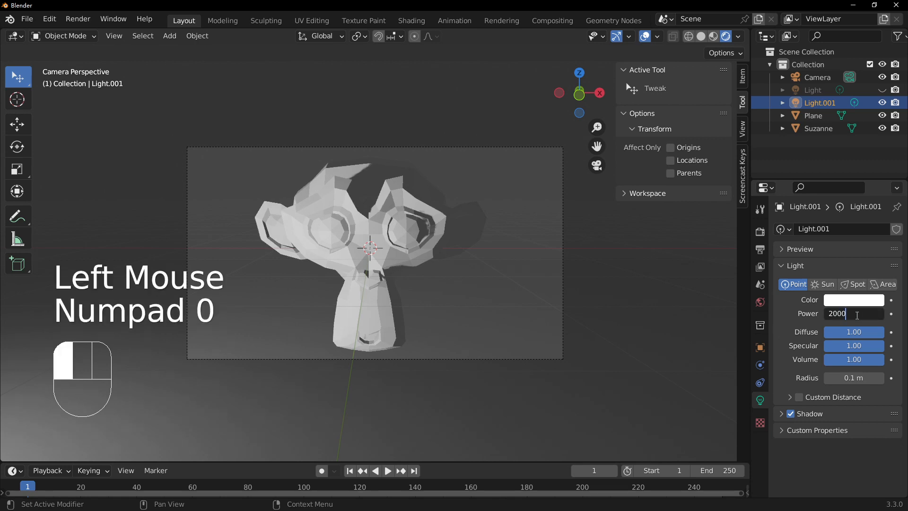
pyautogui.press('Return')
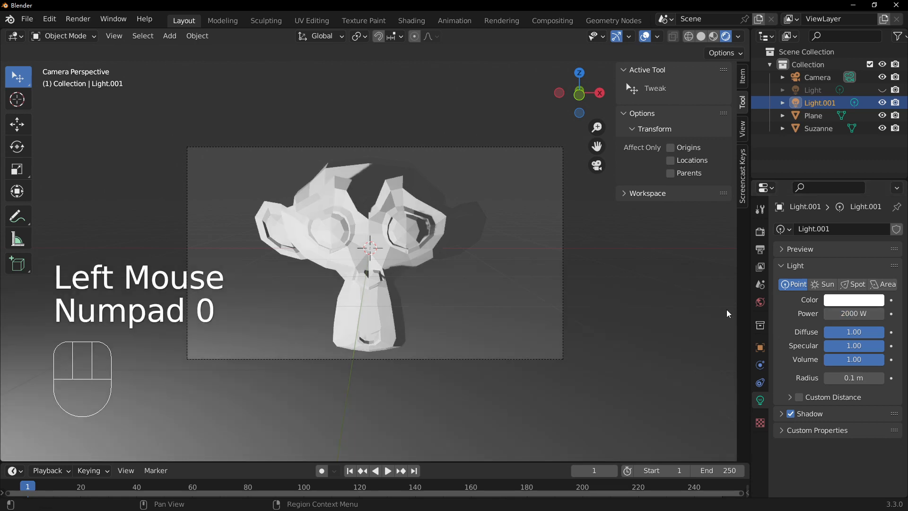
# Step: Select the duplicated light again and raise it slightly along the global Z axis in the front view
pyautogui.click(641, 318)
pyautogui.scroll(-2, 630, 323)
pyautogui.scroll(-2, 614, 316)
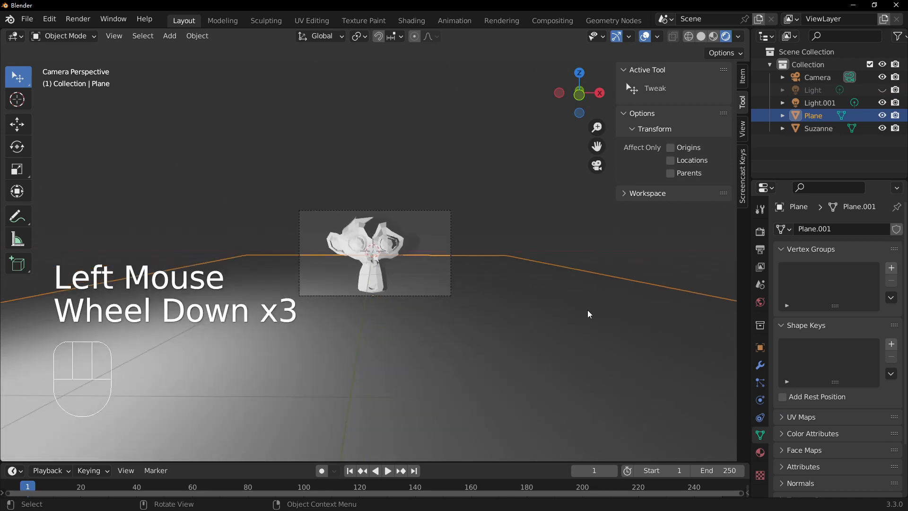
pyautogui.click(813, 104)
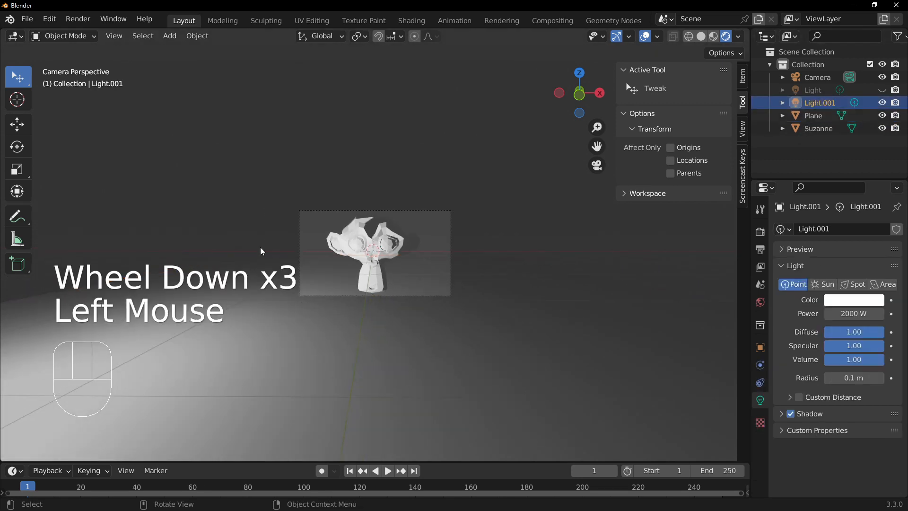
pyautogui.press('KP_1')
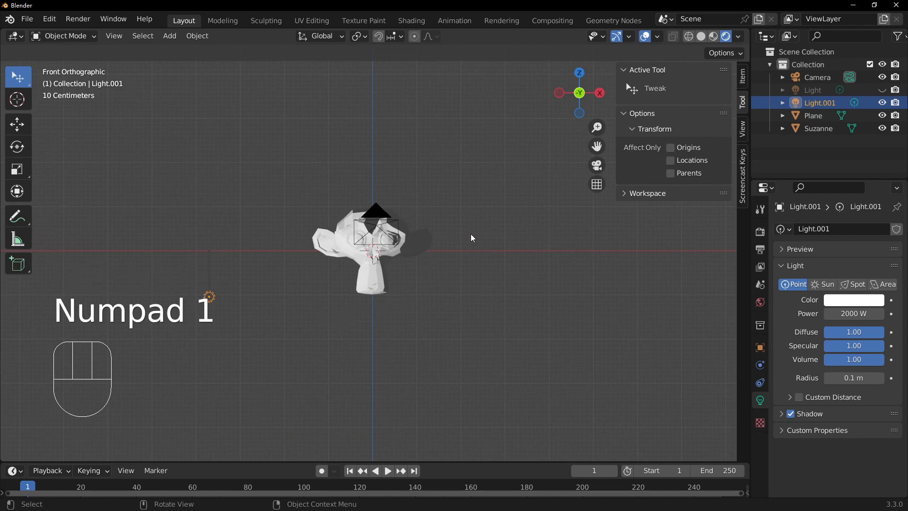
pyautogui.moveTo(472, 237); pyautogui.dragTo(492, 234, button='middle')
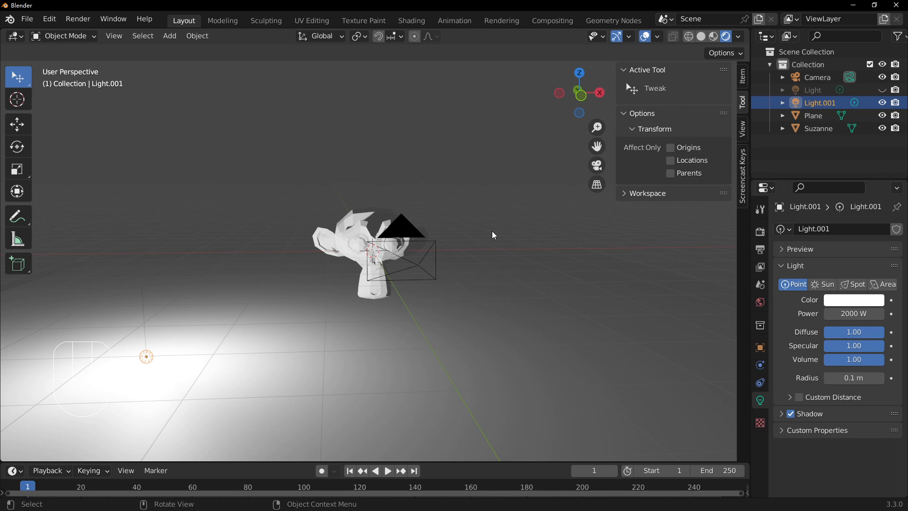
pyautogui.press('KP_1')
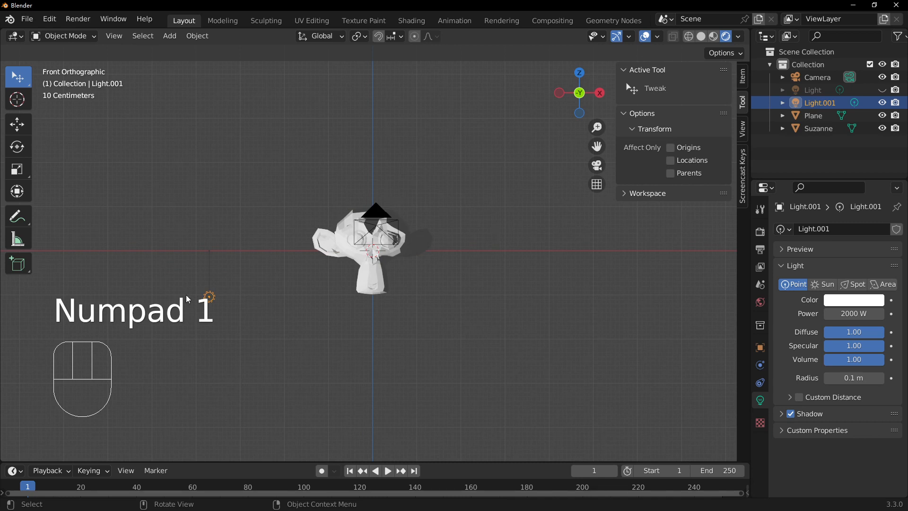
pyautogui.press('g')
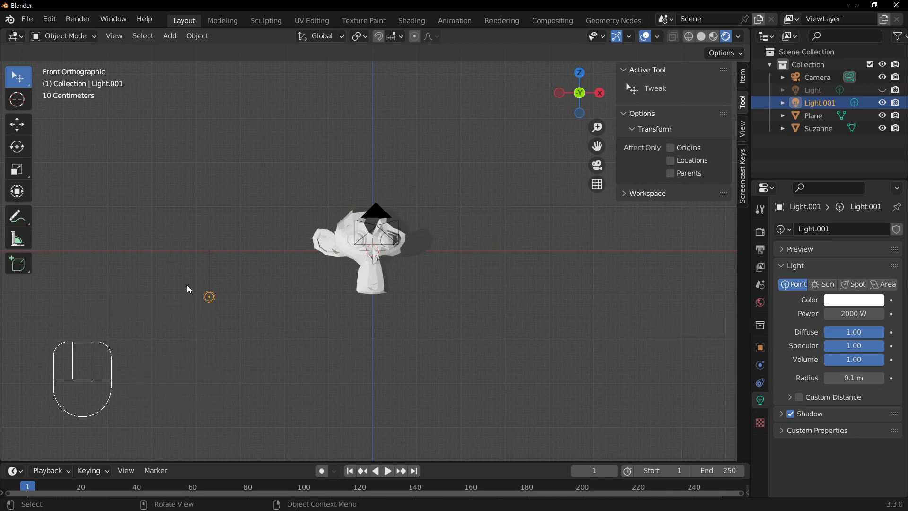
pyautogui.press('g')
pyautogui.press('z')
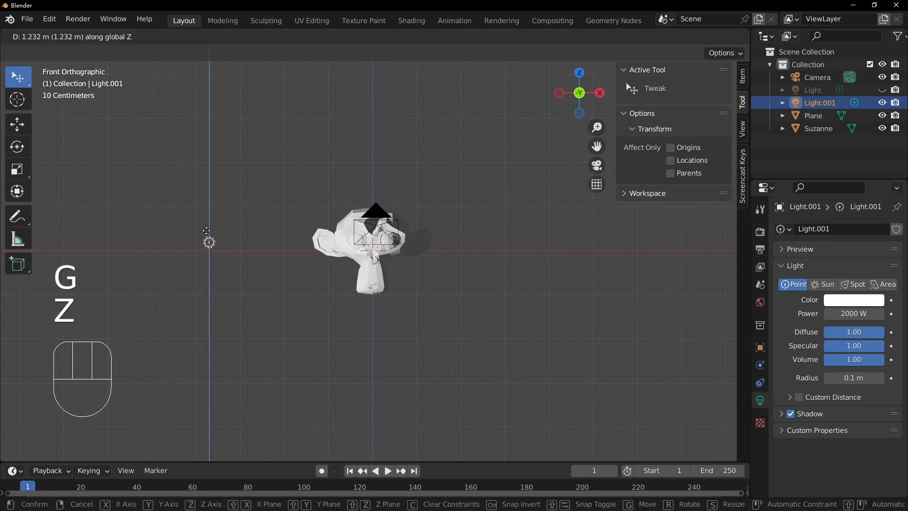
pyautogui.click(204, 273)
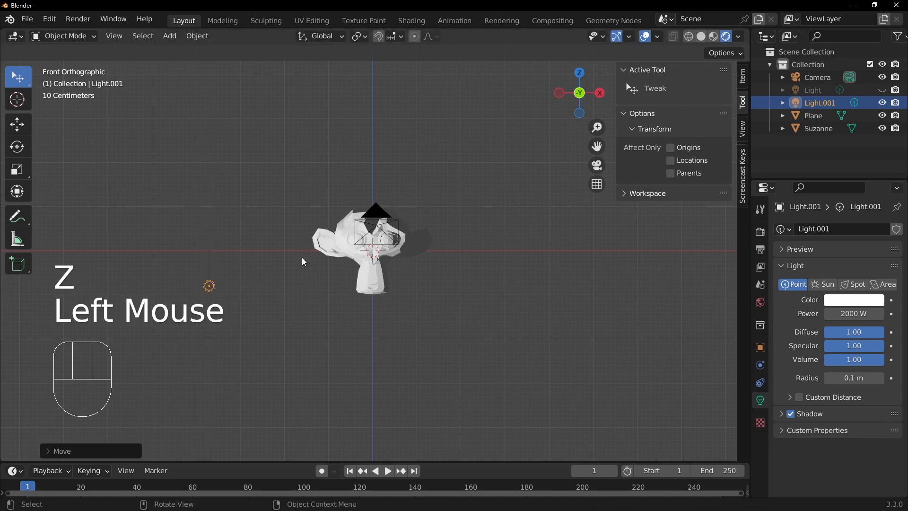
# Step: Delete the ground plane beneath Suzanne
pyautogui.moveTo(304, 260); pyautogui.dragTo(443, 261, button='middle')
pyautogui.click(468, 369)
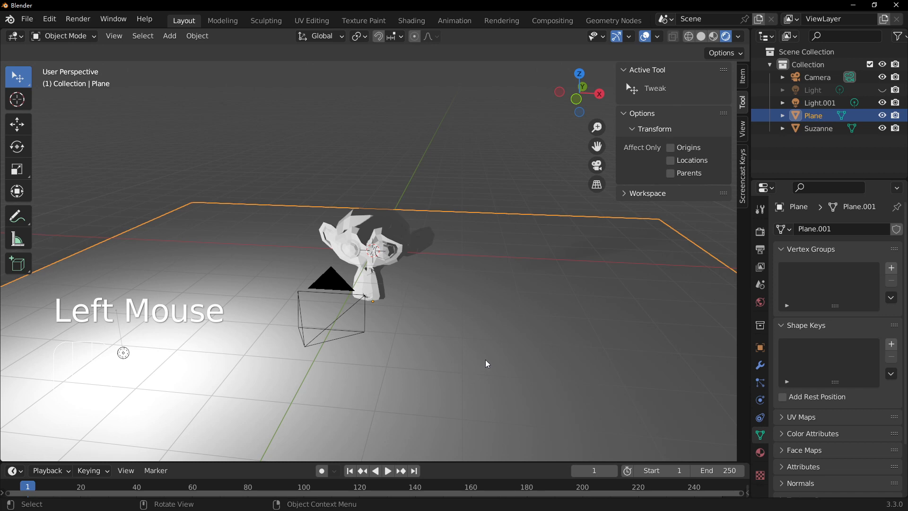
pyautogui.press('x')
pyautogui.click(609, 313)
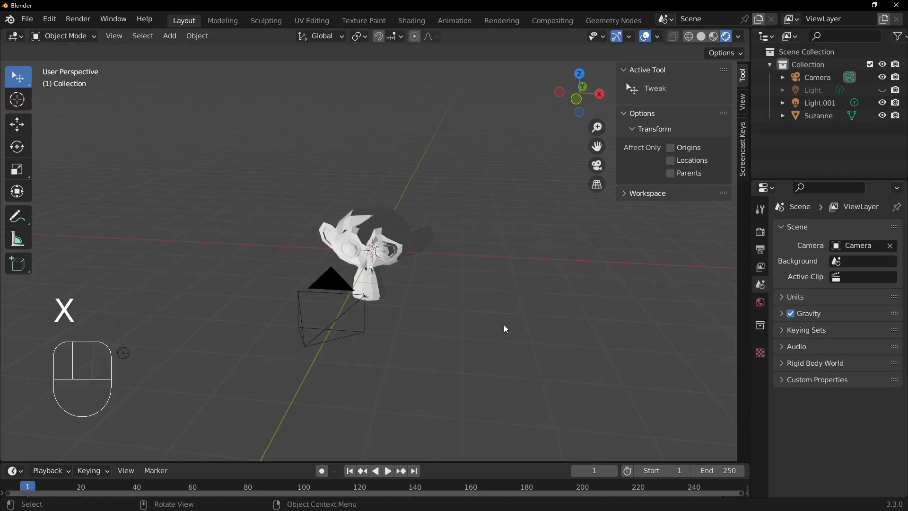
# Step: Make the duplicated light the active object and view Suzanne up close through the camera
pyautogui.moveTo(504, 325)
pyautogui.mouseDown(button='middle')
pyautogui.moveTo(525, 290)
pyautogui.moveTo(512, 321)
pyautogui.moveTo(520, 367)
pyautogui.moveTo(524, 325)
pyautogui.moveTo(515, 323)
pyautogui.mouseUp(button='middle')
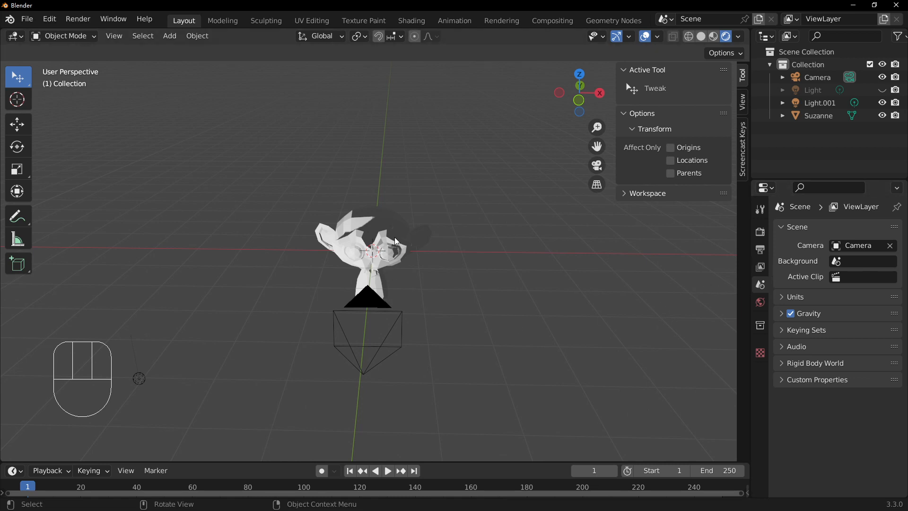
pyautogui.click(373, 259)
pyautogui.click(150, 377)
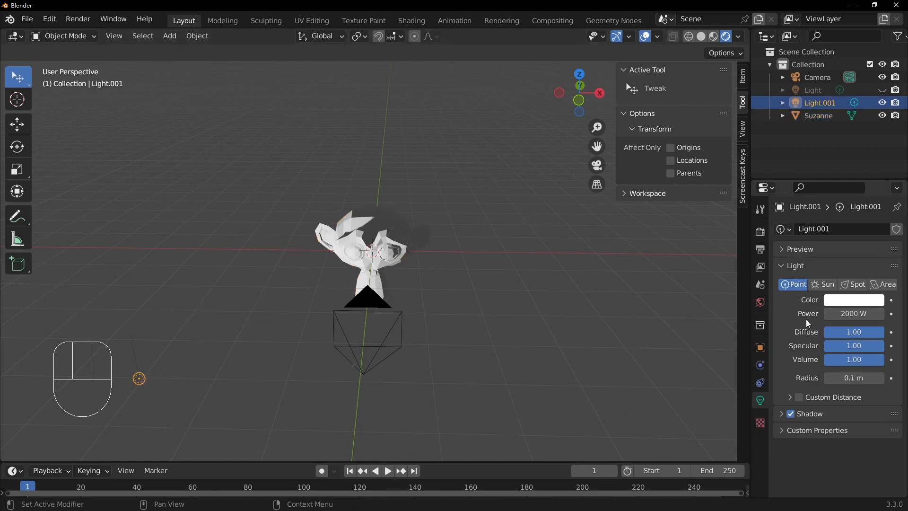
pyautogui.press('KP_0')
pyautogui.click(546, 301)
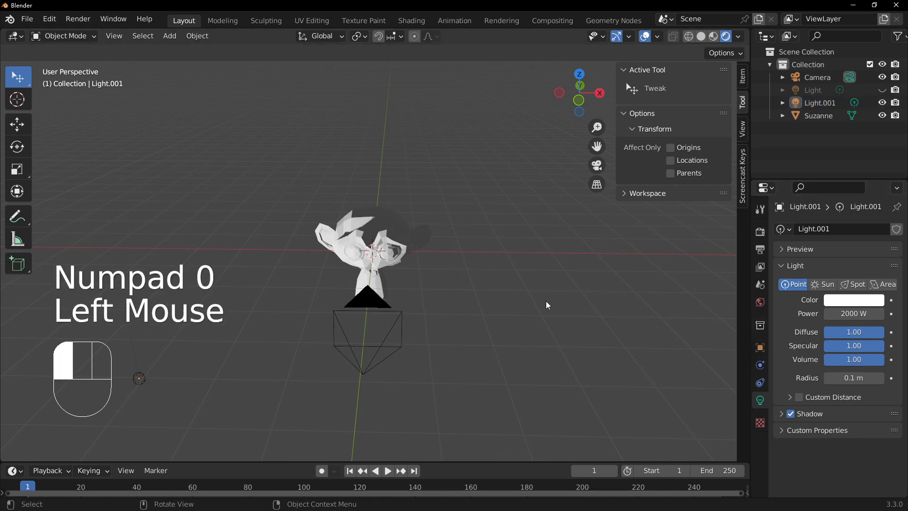
pyautogui.press('KP_0')
pyautogui.scroll(3, 504, 254)
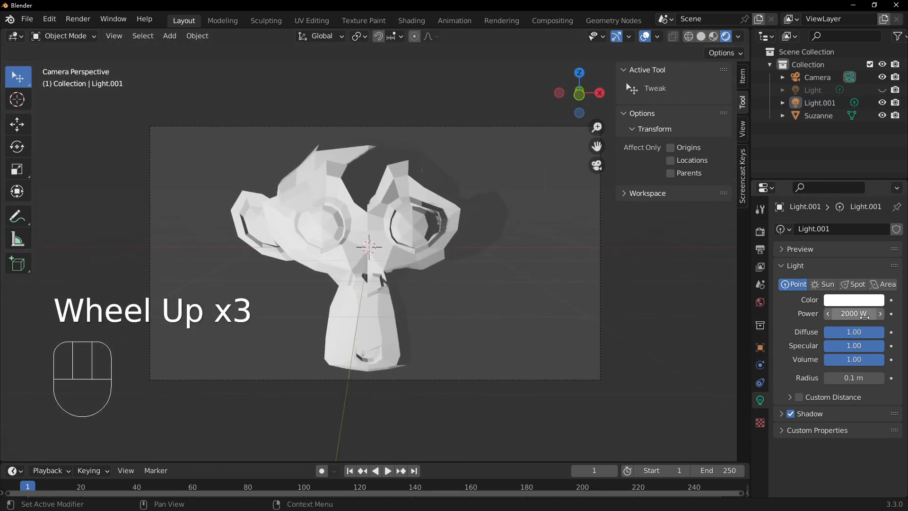
# Step: Try powers of 3000 W and 1000 W on the duplicated light and return it to 2000 W
pyautogui.click(864, 315)
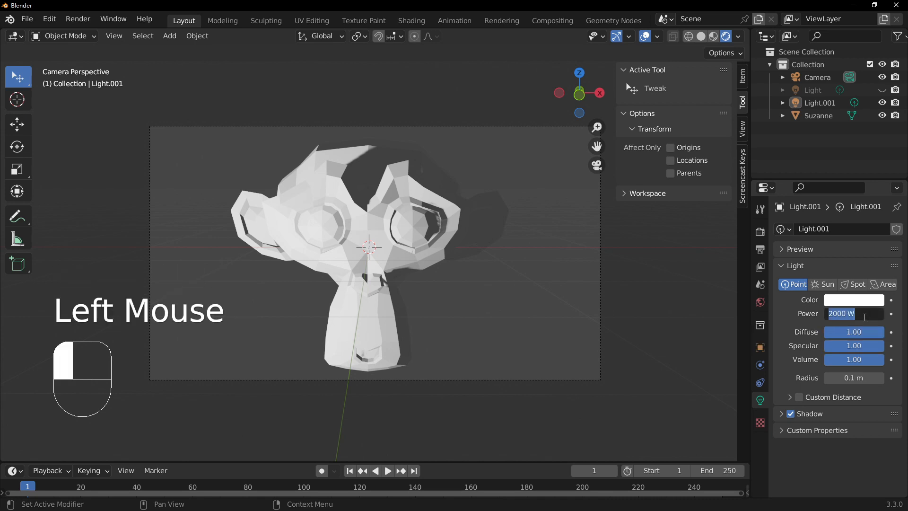
pyautogui.write('3000')
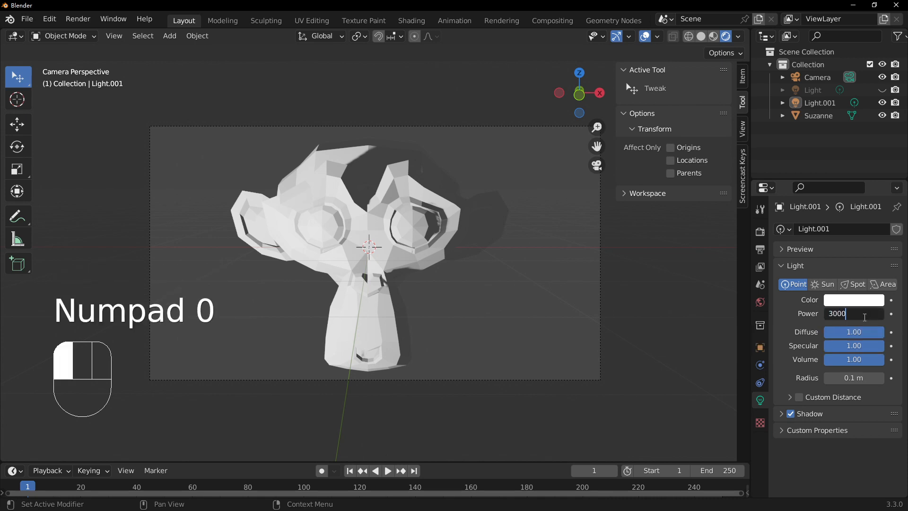
pyautogui.press('Return')
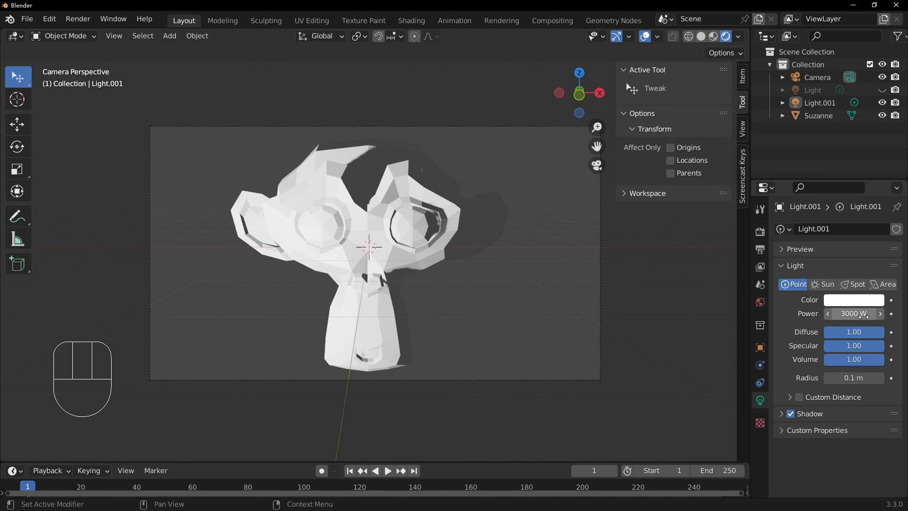
pyautogui.click(857, 313)
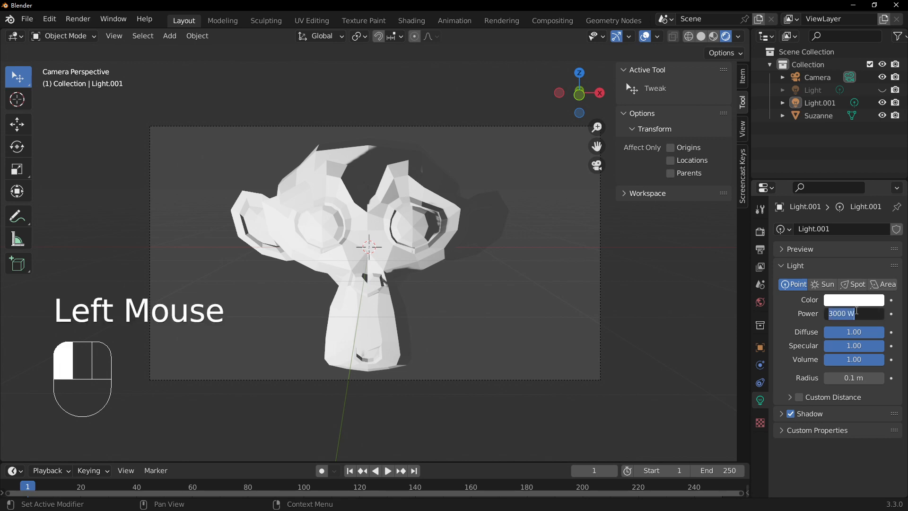
pyautogui.write('1000')
pyautogui.press('Return')
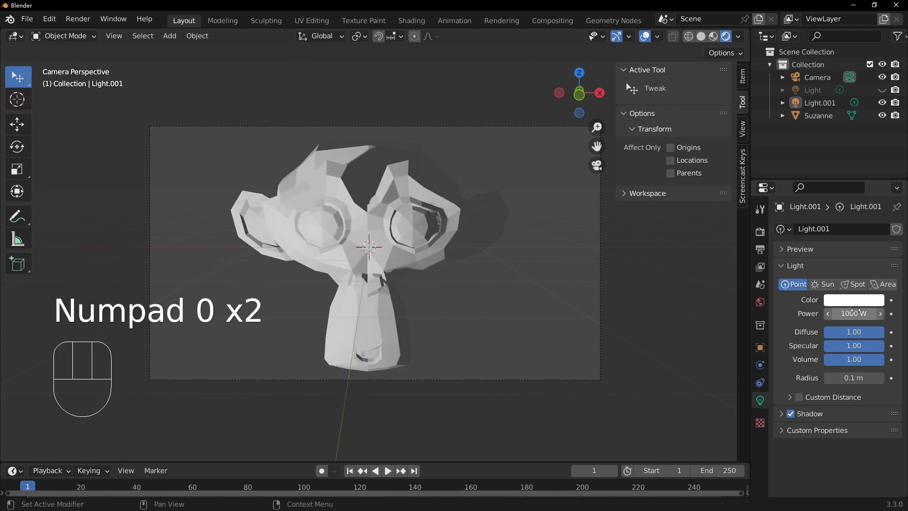
pyautogui.click(857, 311)
pyautogui.write('2000')
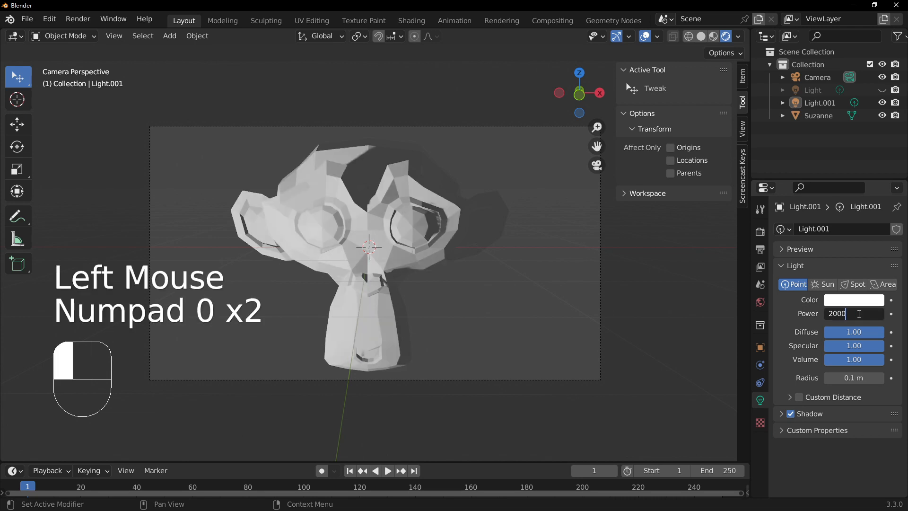
pyautogui.press('Return')
pyautogui.click(678, 337)
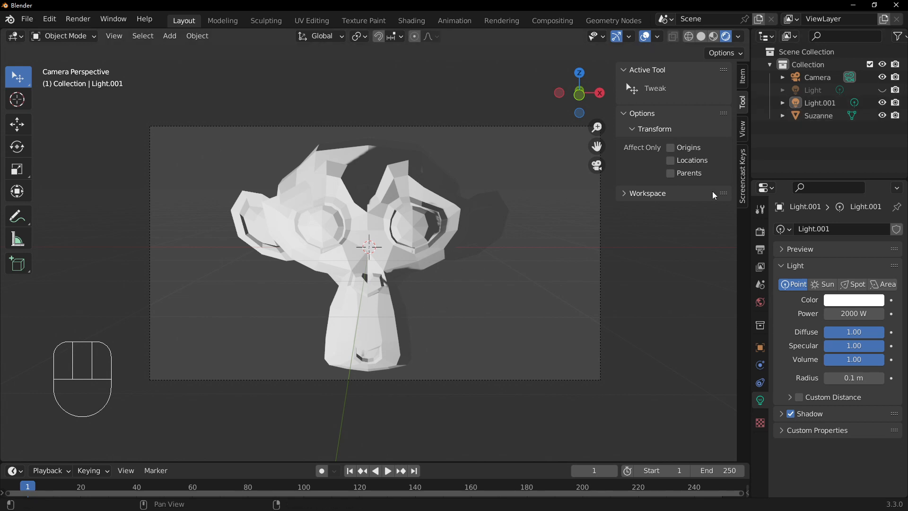
# Step: Show the original light in the viewport again and set its power to 500 W
pyautogui.click(882, 90)
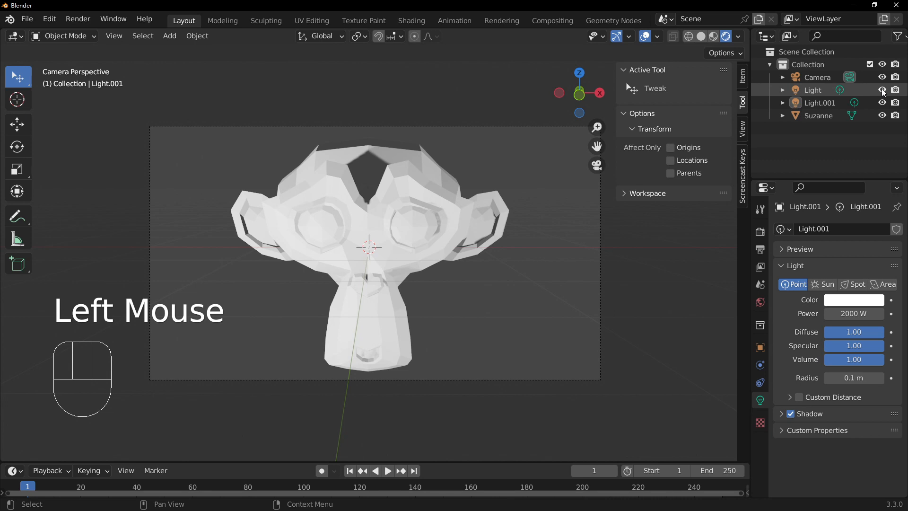
pyautogui.click(813, 93)
pyautogui.click(806, 107)
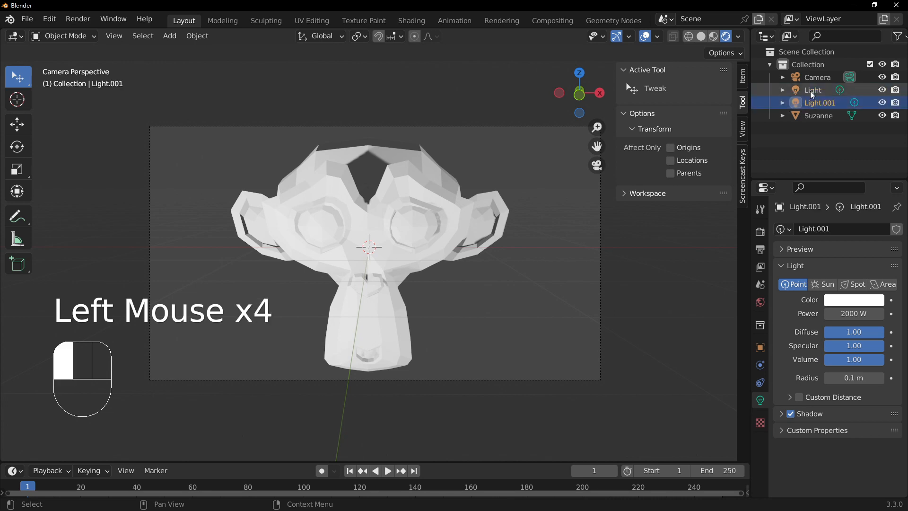
pyautogui.click(810, 91)
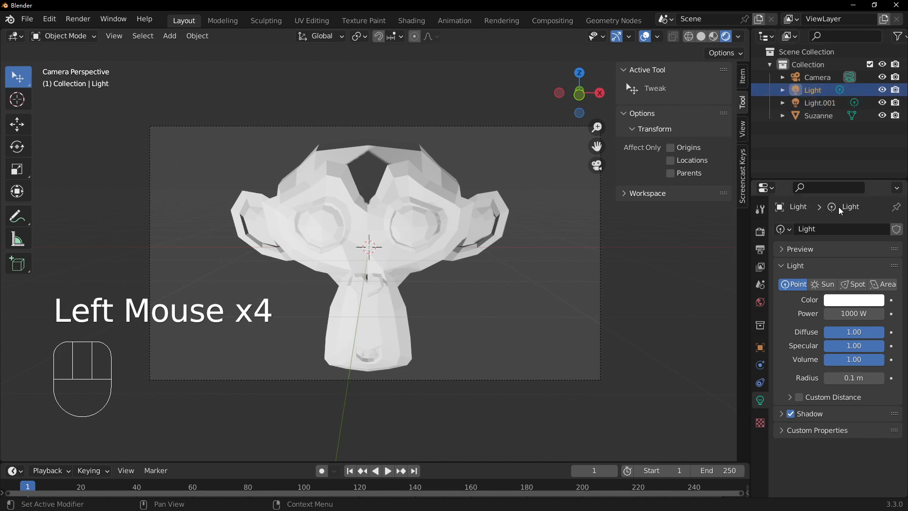
pyautogui.click(859, 316)
pyautogui.write('500')
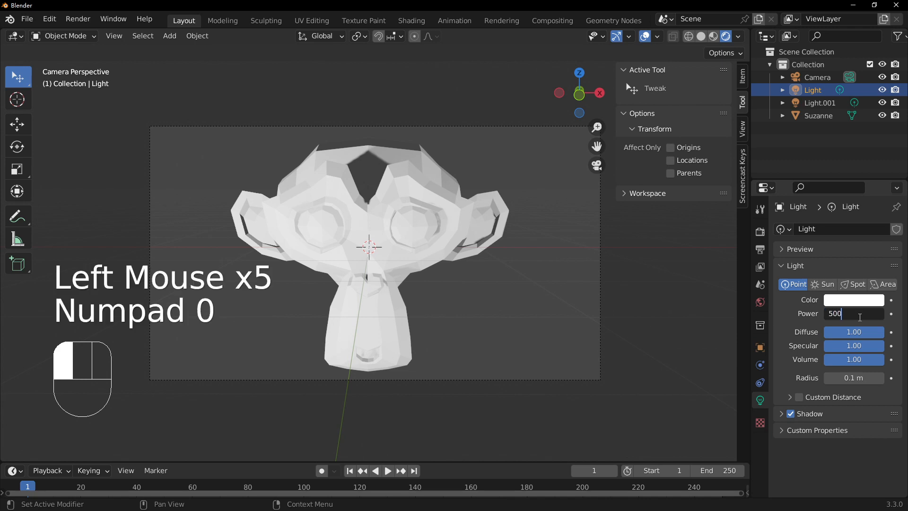
pyautogui.press('Return')
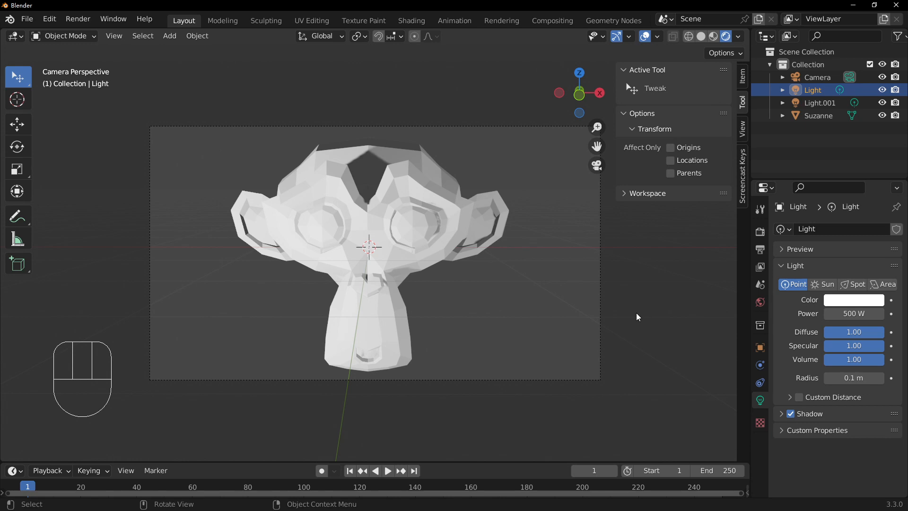
# Step: Try a power of 800 W on the original light and return it to 500 W
pyautogui.click(858, 314)
pyautogui.write('800')
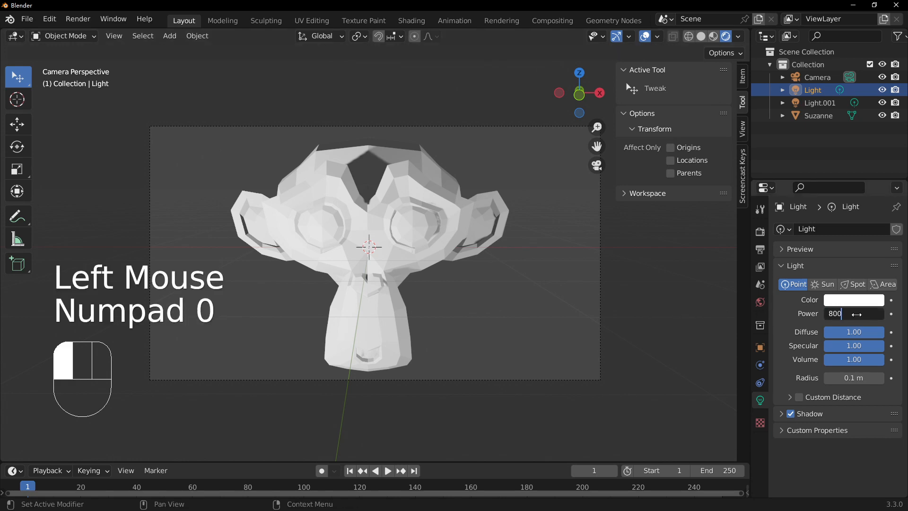
pyautogui.click(856, 314)
pyautogui.click(857, 315)
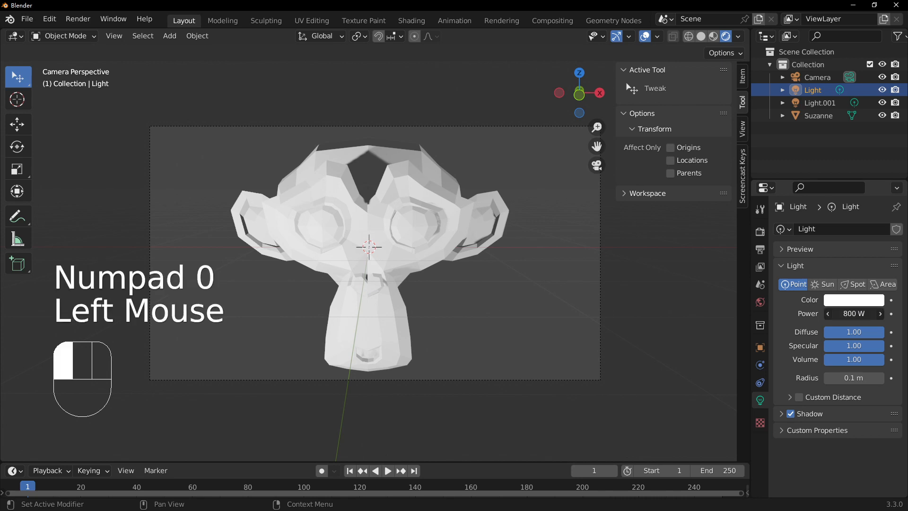
pyautogui.write('500')
pyautogui.click(857, 315)
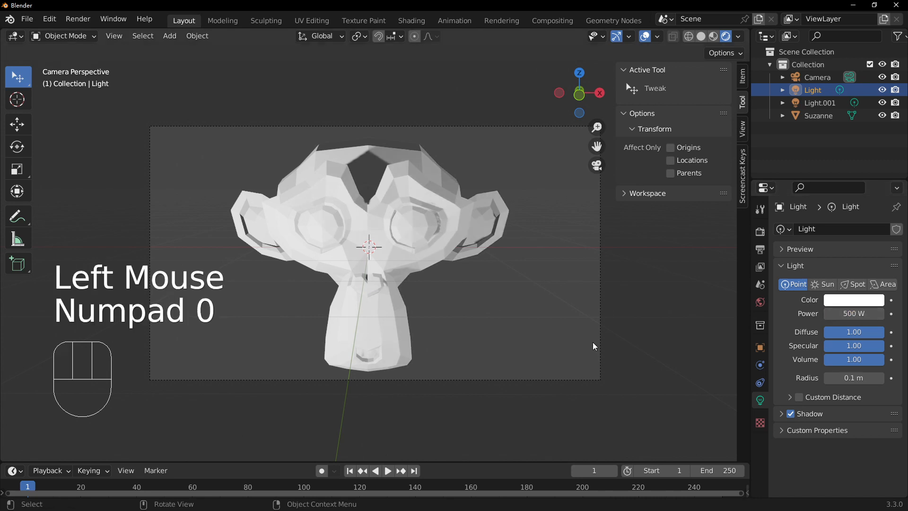
# Step: Rename the duplicated light Light.001 to "Light Key" in the scene's object list
pyautogui.click(478, 416)
pyautogui.scroll(-4, 440, 398)
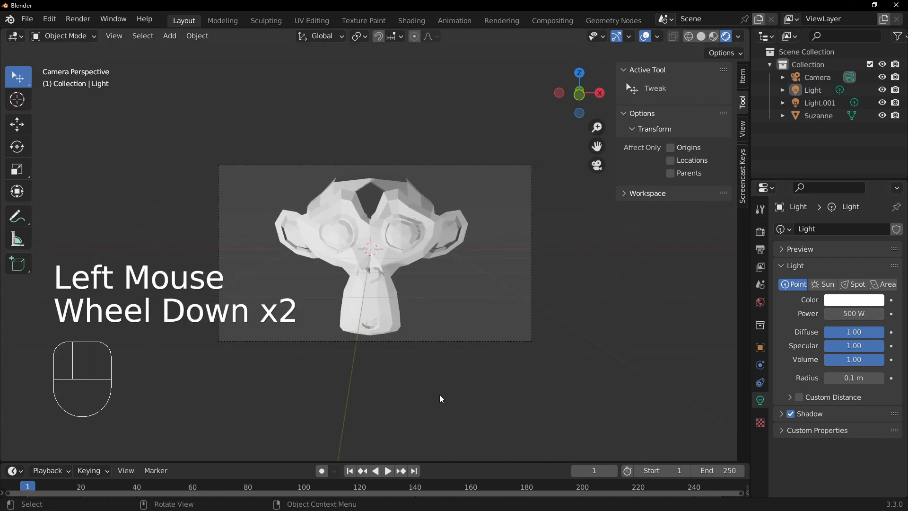
pyautogui.scroll(1, 592, 374)
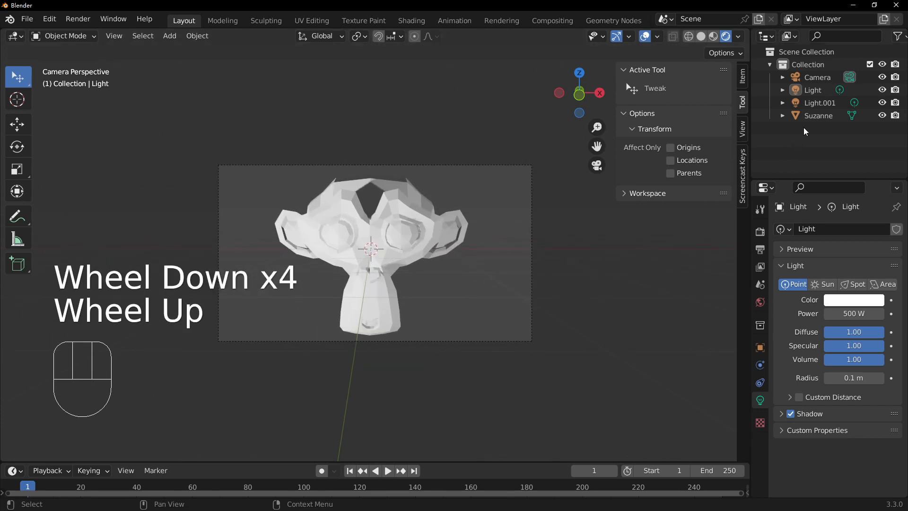
pyautogui.click(821, 102)
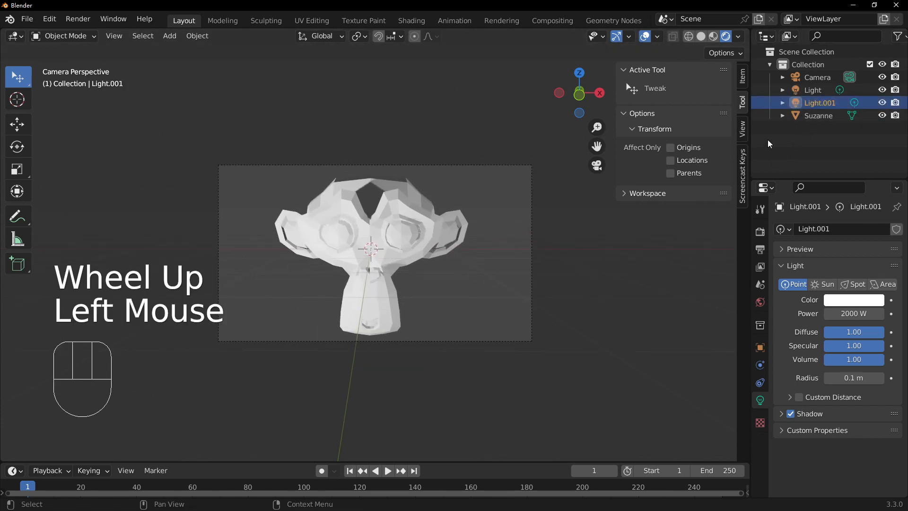
pyautogui.doubleClick(827, 103)
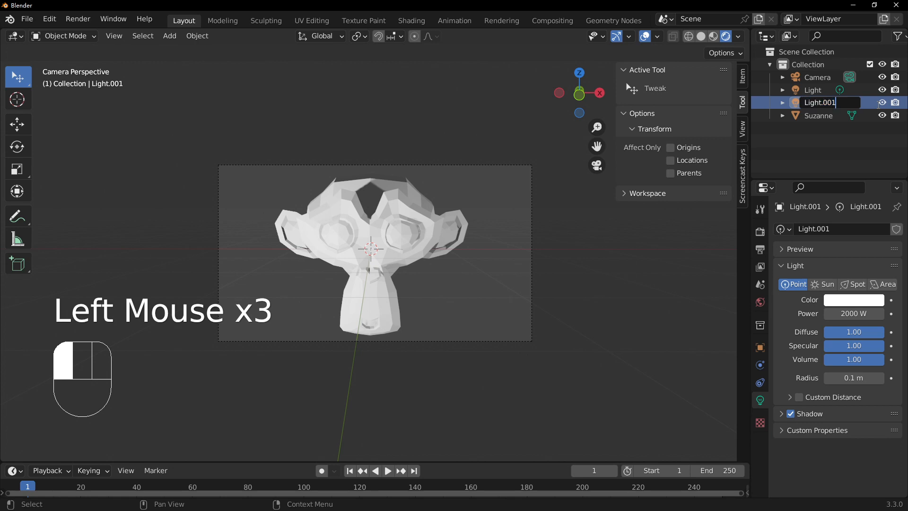
pyautogui.press('BackSpace')
pyautogui.press('BackSpace')
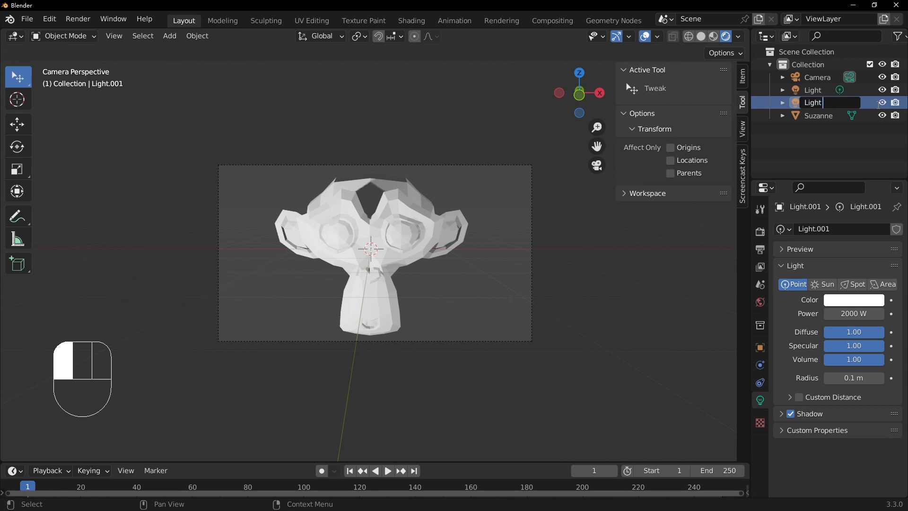
pyautogui.write('Key')
pyautogui.click(878, 104)
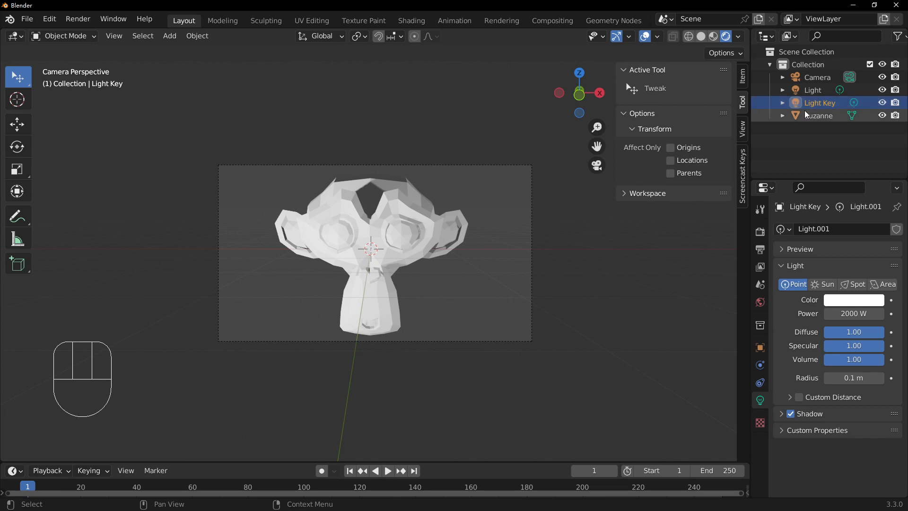
# Step: Rename the original light to "Light Fill"
pyautogui.doubleClick(819, 89)
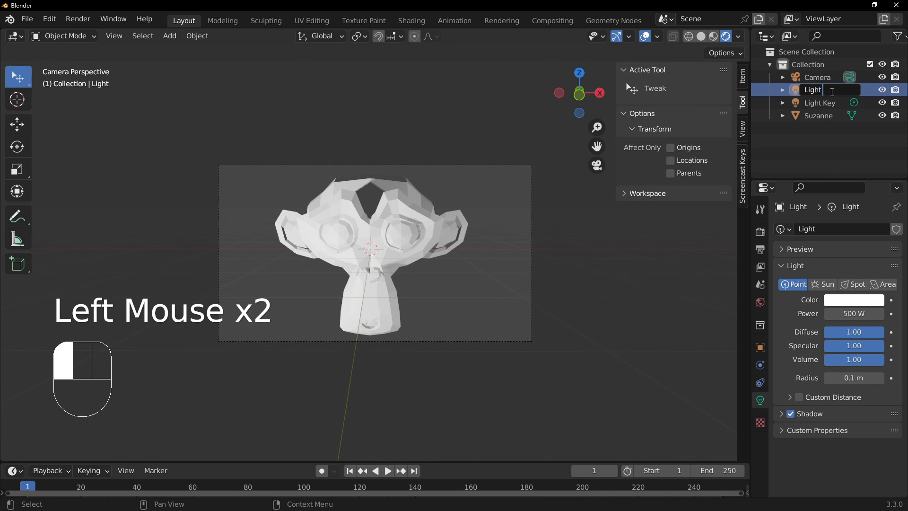
pyautogui.write('Fill')
pyautogui.press('Return')
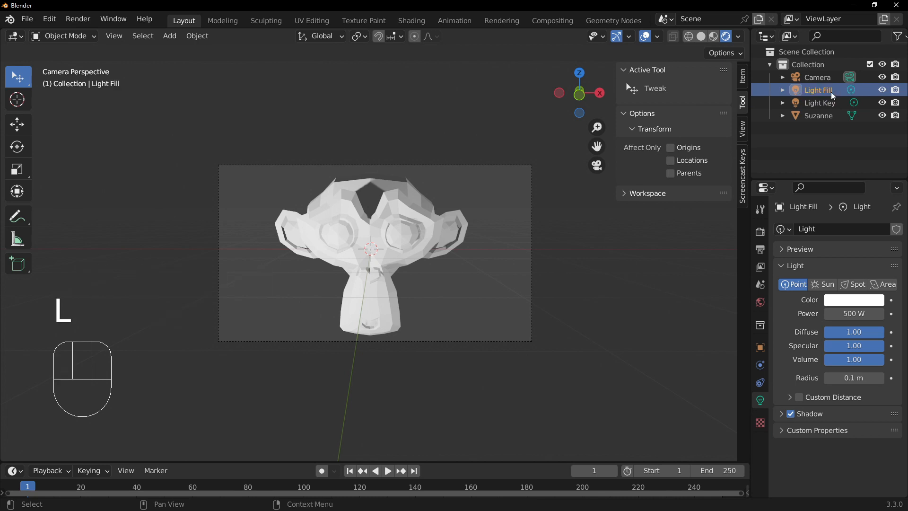
# Step: Duplicate the fill light in top view, place the copy behind Suzanne on the same side, and return to the camera view
pyautogui.middleClick(576, 314)
pyautogui.scroll(-3, 597, 289)
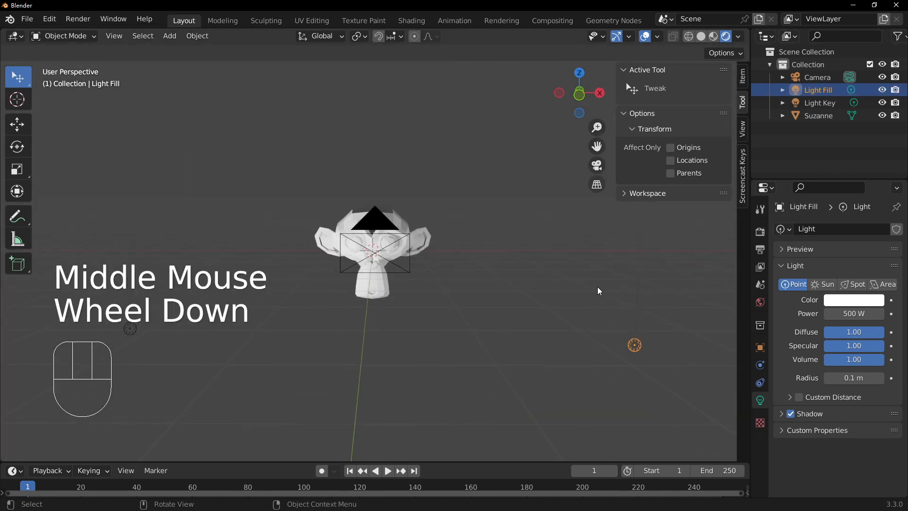
pyautogui.moveTo(597, 287); pyautogui.dragTo(599, 354, button='middle')
pyautogui.scroll(-1, 602, 338)
pyautogui.scroll(-1, 601, 337)
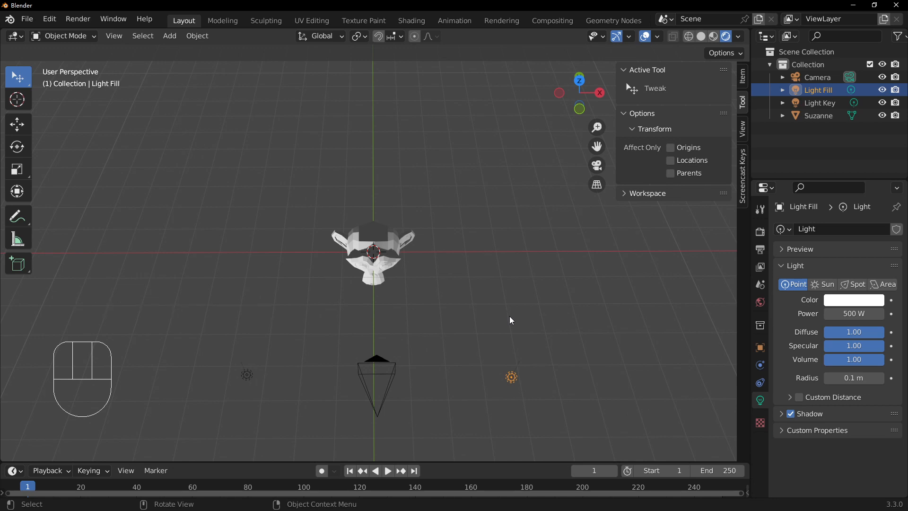
pyautogui.press('KP_7')
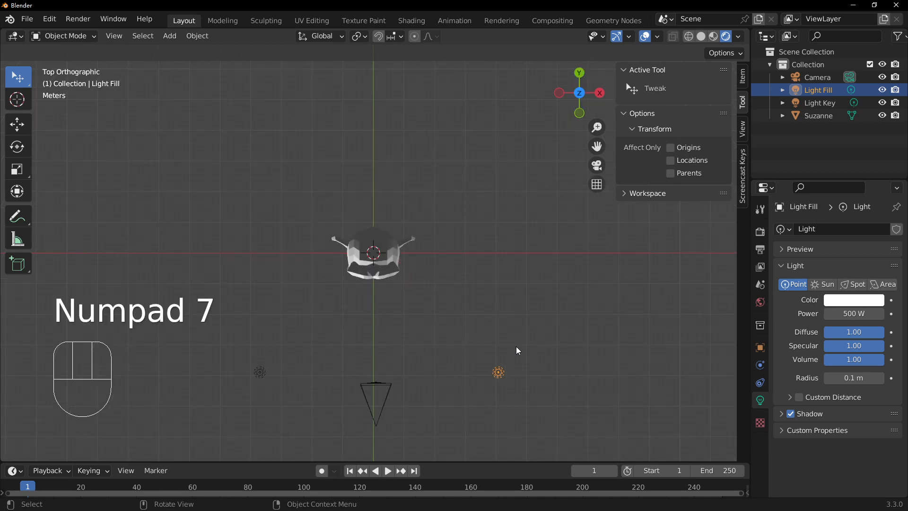
pyautogui.hotkey('shift', 'd')
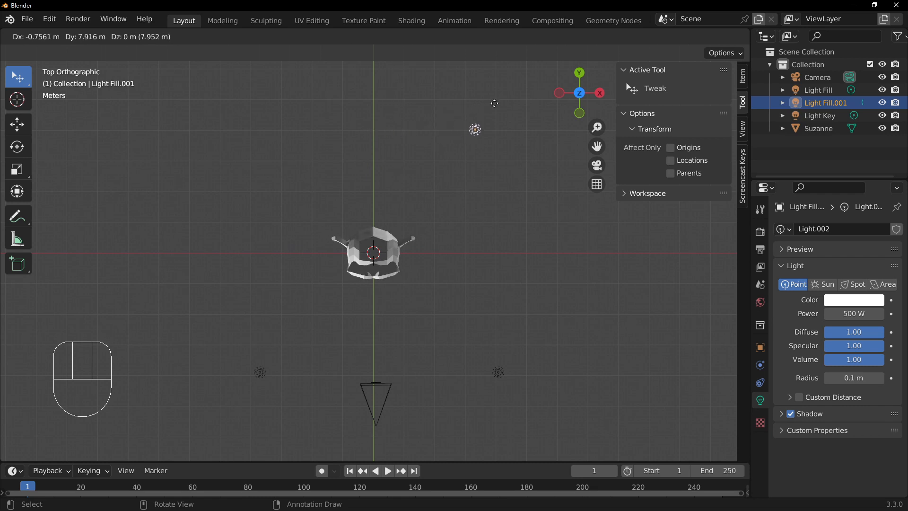
pyautogui.click(518, 92)
pyautogui.moveTo(490, 265); pyautogui.dragTo(493, 153, button='middle')
pyautogui.press('KP_0')
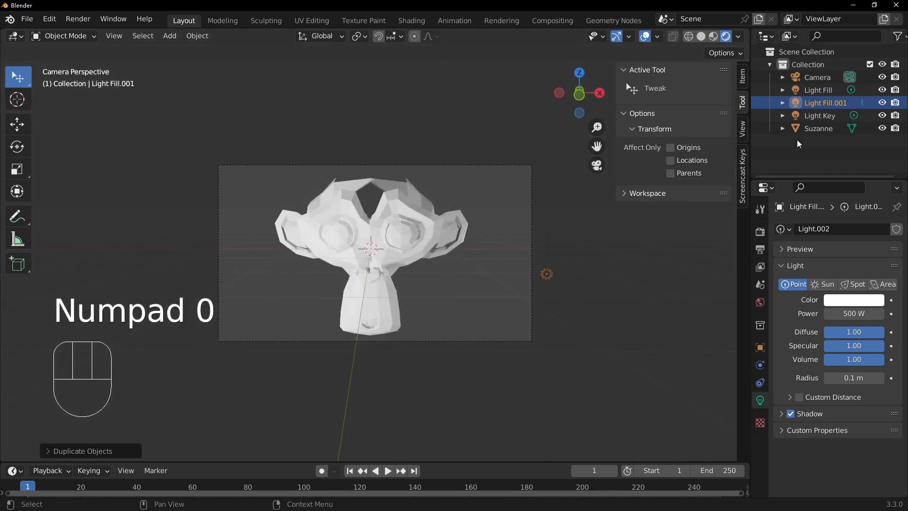
# Step: Rename the new duplicate behind Suzanne to "Light Fill Back"
pyautogui.doubleClick(843, 103)
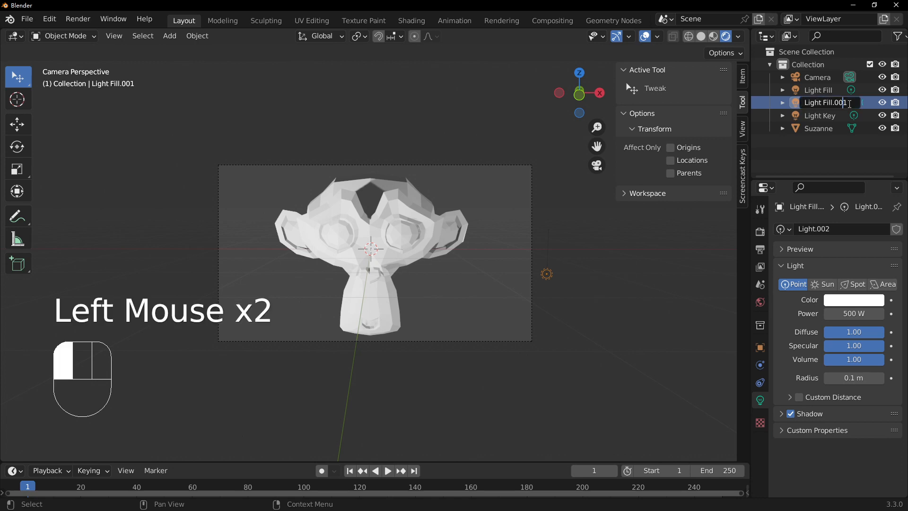
pyautogui.click(849, 104)
pyautogui.press('BackSpace')
pyautogui.press('BackSpace')
pyautogui.press('BackSpace')
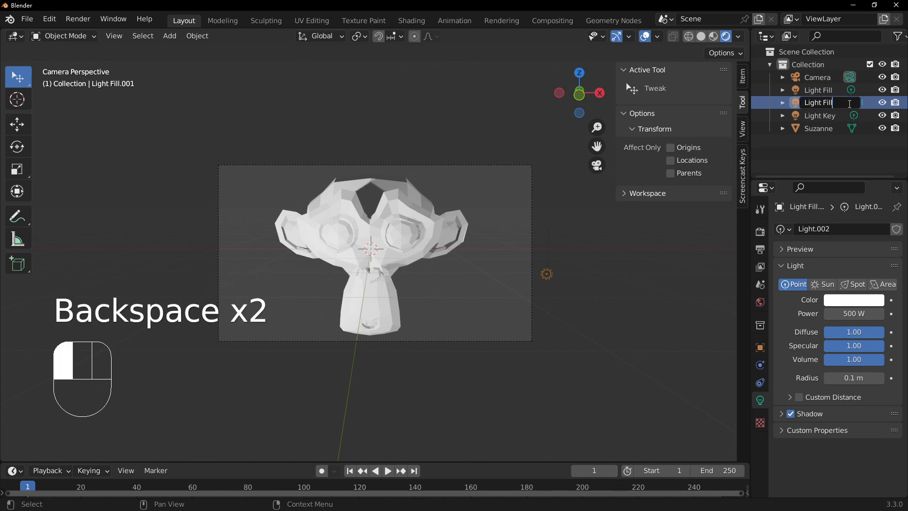
pyautogui.write('Back')
pyautogui.click(849, 104)
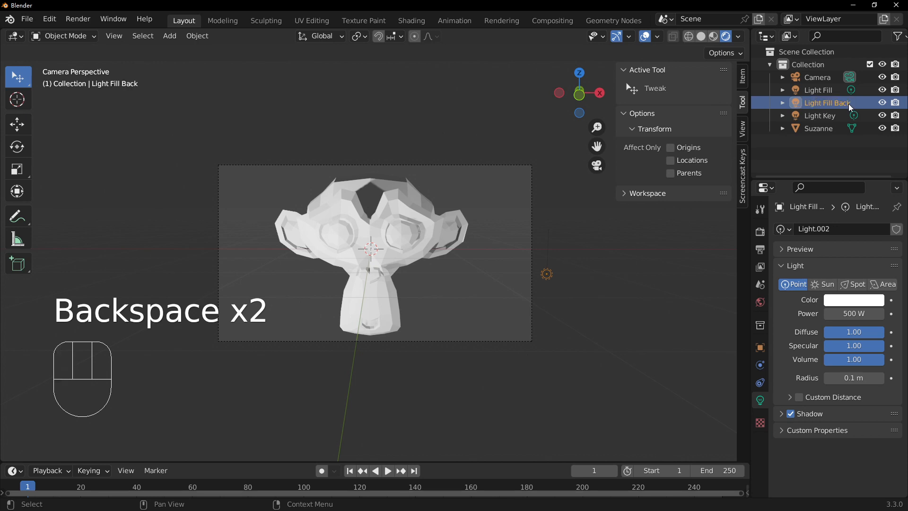
# Step: Toggle the Light Fill Back light's viewport visibility repeatedly to compare Suzanne with and without it
pyautogui.click(883, 104)
pyautogui.click(882, 103)
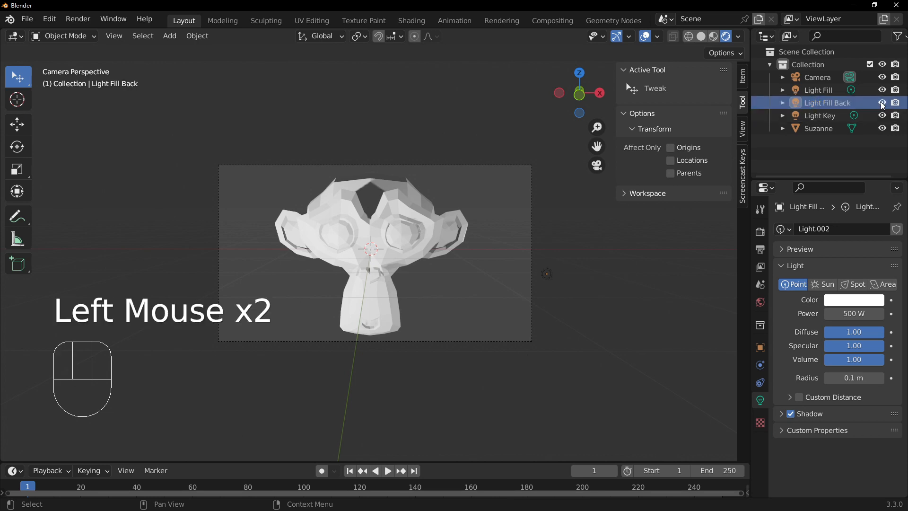
pyautogui.click(882, 104)
pyautogui.click(882, 103)
pyautogui.click(882, 104)
pyautogui.click(883, 104)
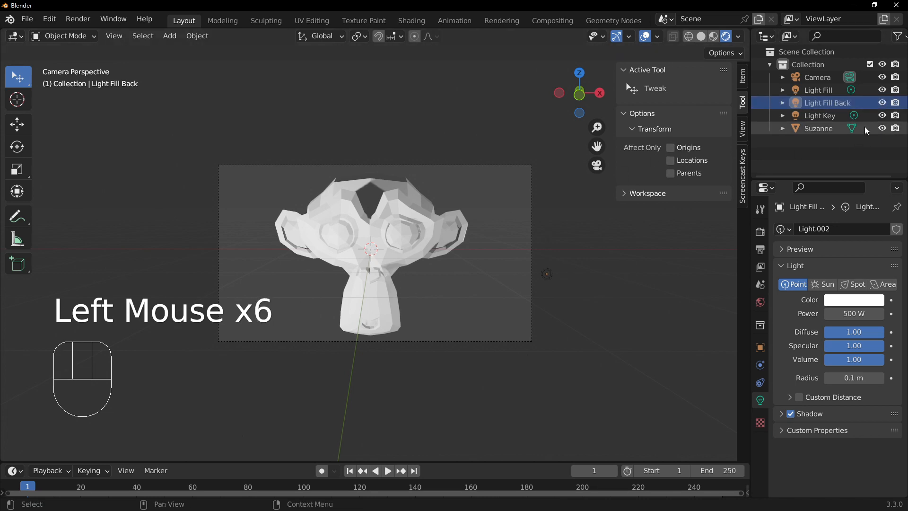
pyautogui.click(883, 104)
pyautogui.click(884, 104)
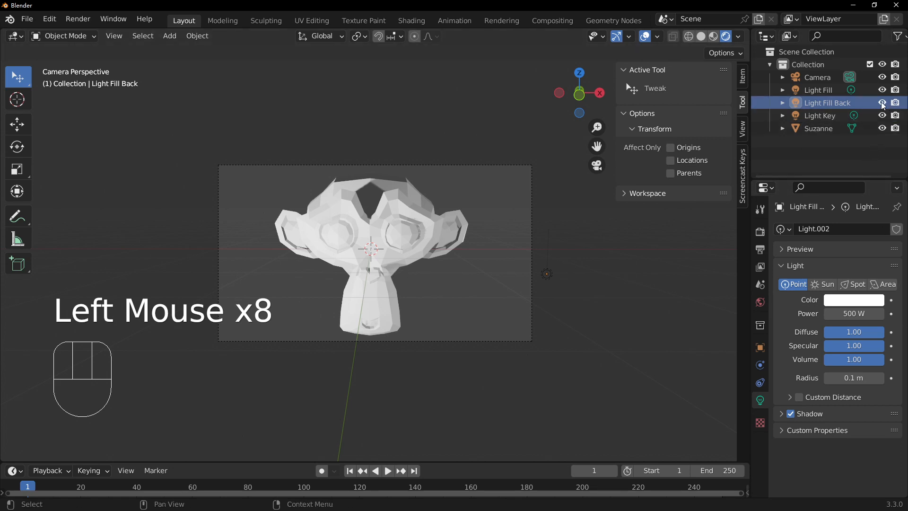
# Step: Set the Light Fill Back light's power to 800 W
pyautogui.click(851, 314)
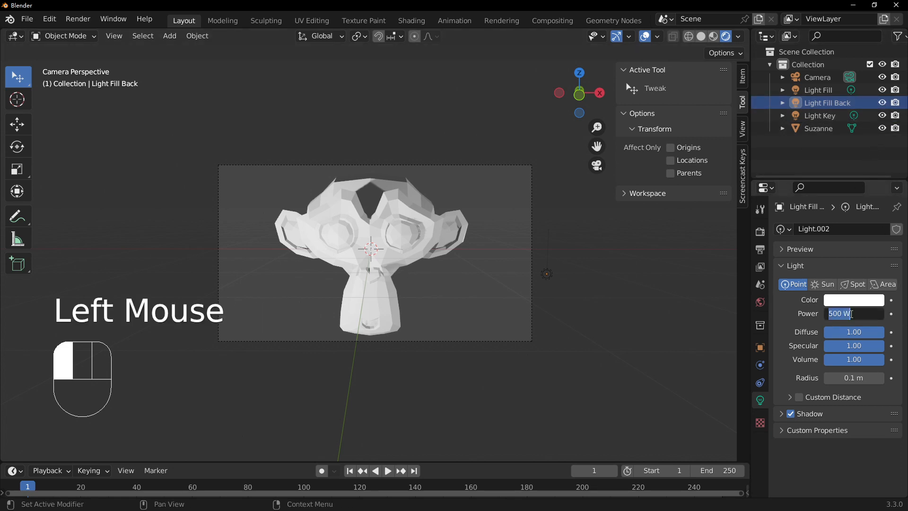
pyautogui.write('800')
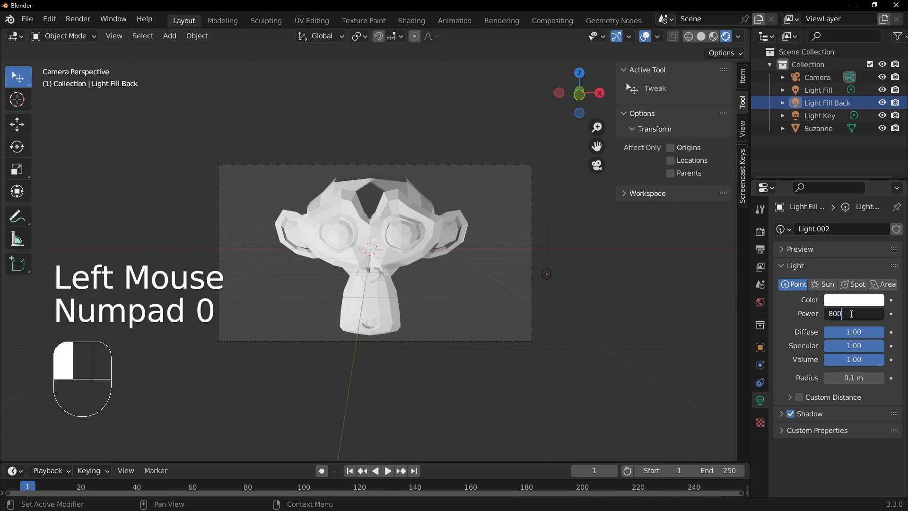
pyautogui.press('Return')
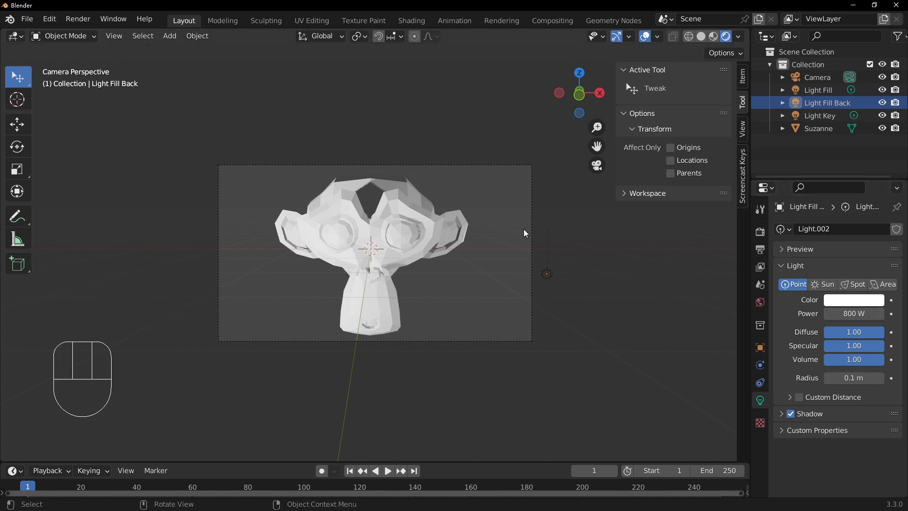
# Step: Raise the back light along the global Z axis to Suzanne's head height in right view, and return to the camera view
pyautogui.moveTo(524, 230); pyautogui.dragTo(521, 303, button='middle')
pyautogui.scroll(-2, 517, 291)
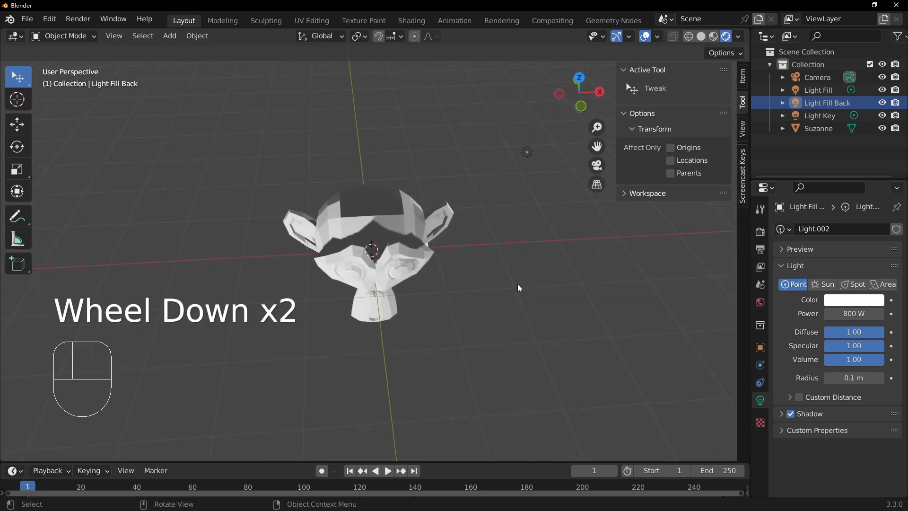
pyautogui.press('KP_1')
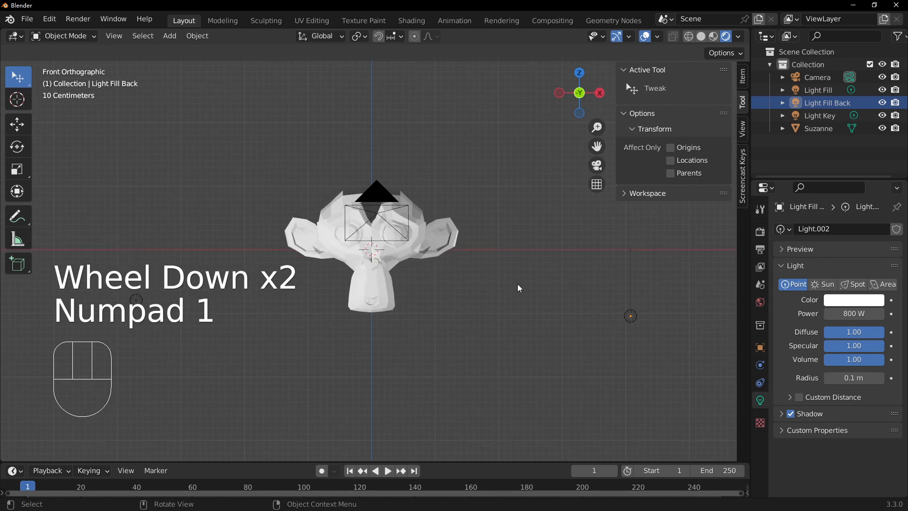
pyautogui.press('KP_3')
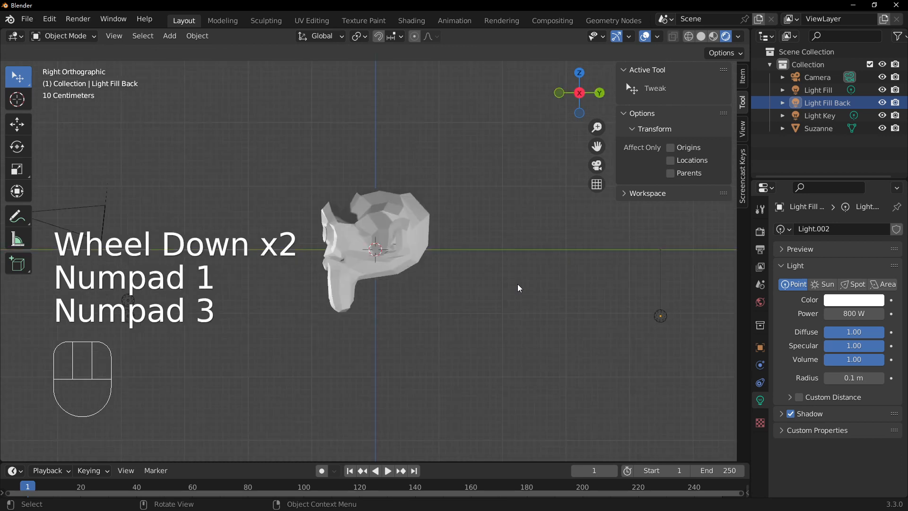
pyautogui.click(664, 318)
pyautogui.press('g')
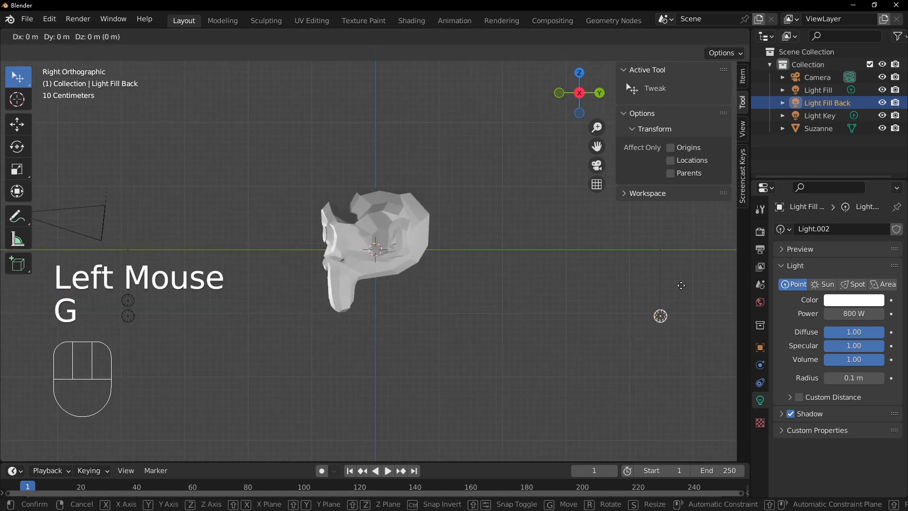
pyautogui.press('z')
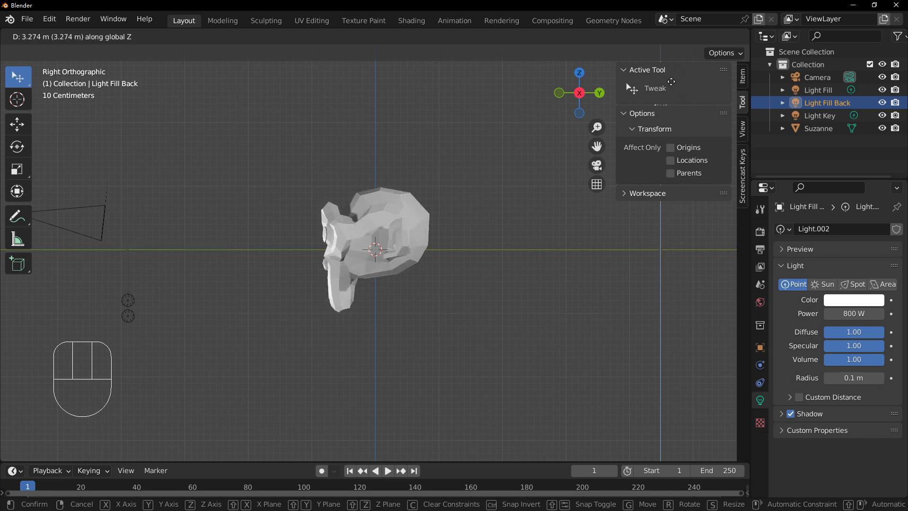
pyautogui.click(660, 201)
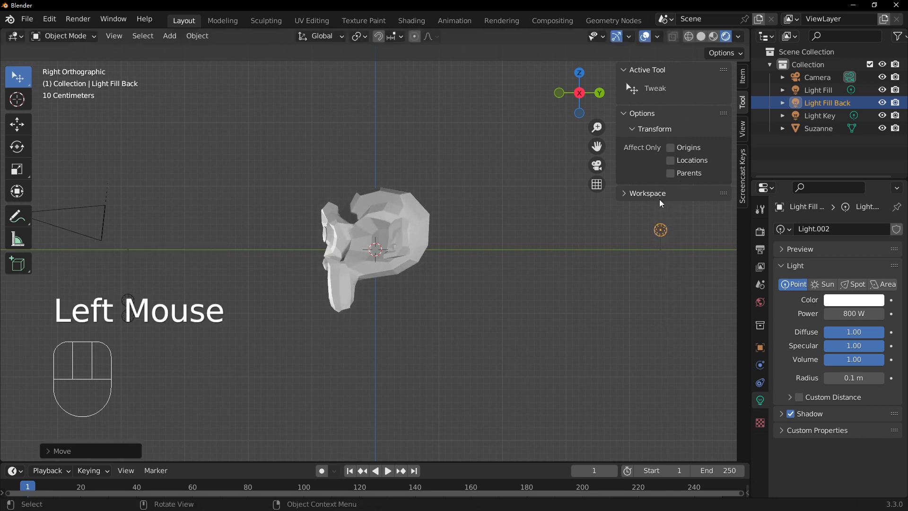
pyautogui.press('KP_0')
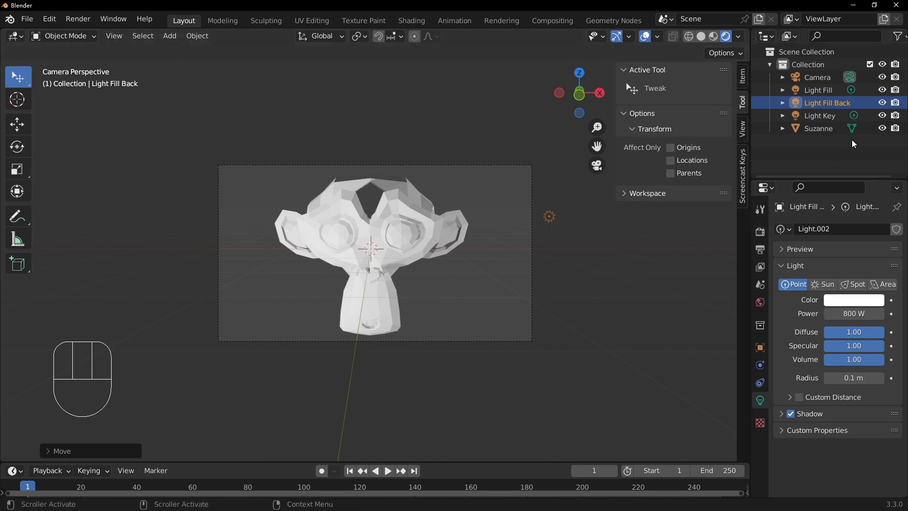
# Step: Shorten the back light's name to "Light Back"
pyautogui.doubleClick(859, 107)
pyautogui.click(830, 102)
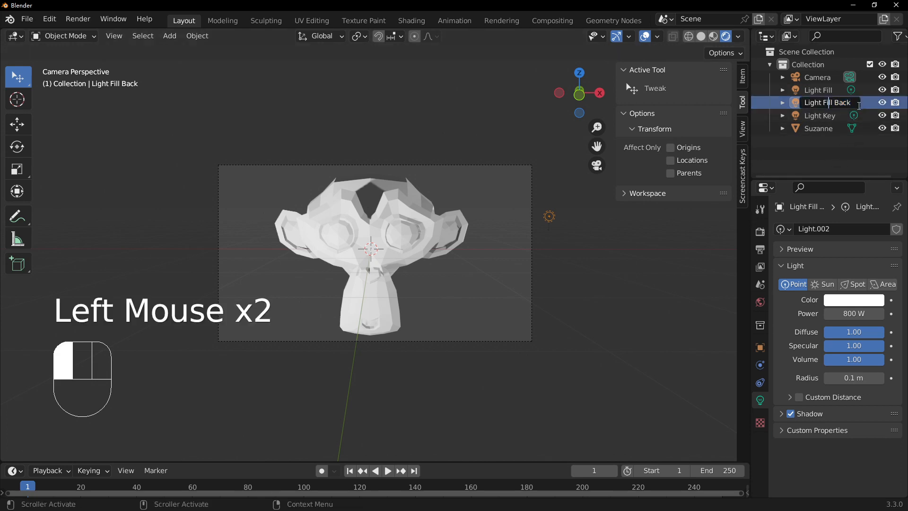
pyautogui.press('Right')
pyautogui.press('BackSpace')
pyautogui.press('BackSpace')
pyautogui.press('BackSpace')
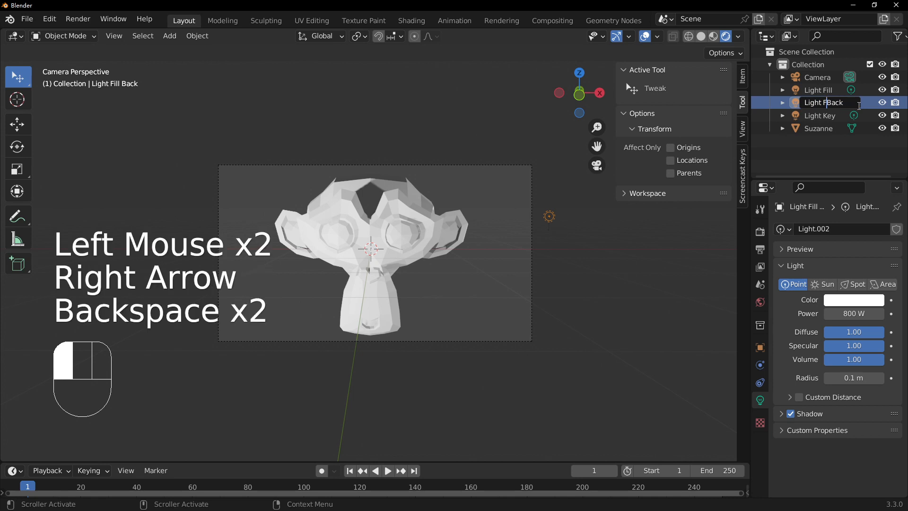
pyautogui.press('Return')
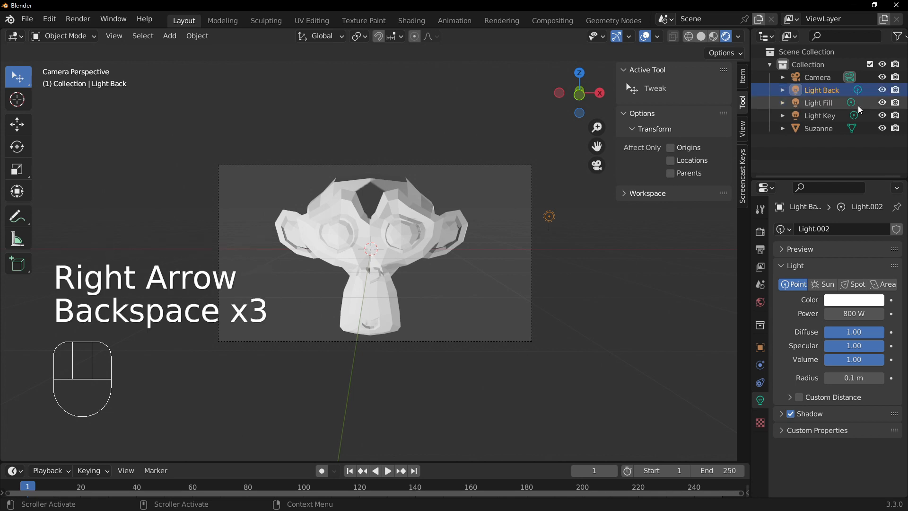
# Step: Hide the fill and back lights to examine the key light alone, and show the fill and back lights again one by one
pyautogui.click(882, 103)
pyautogui.click(882, 90)
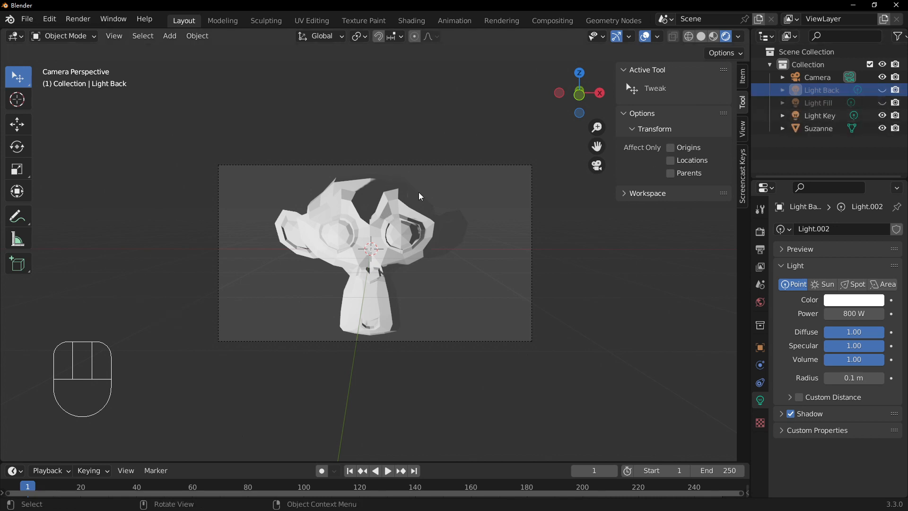
pyautogui.click(882, 104)
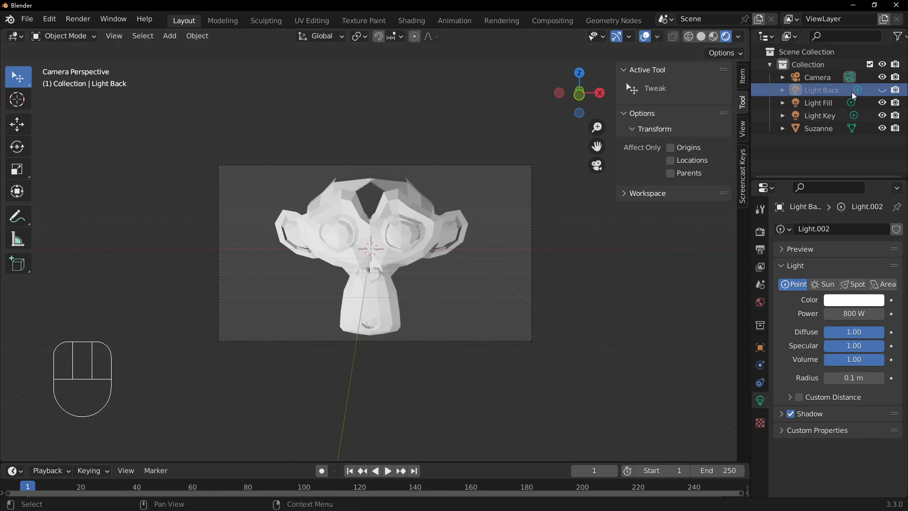
pyautogui.click(883, 90)
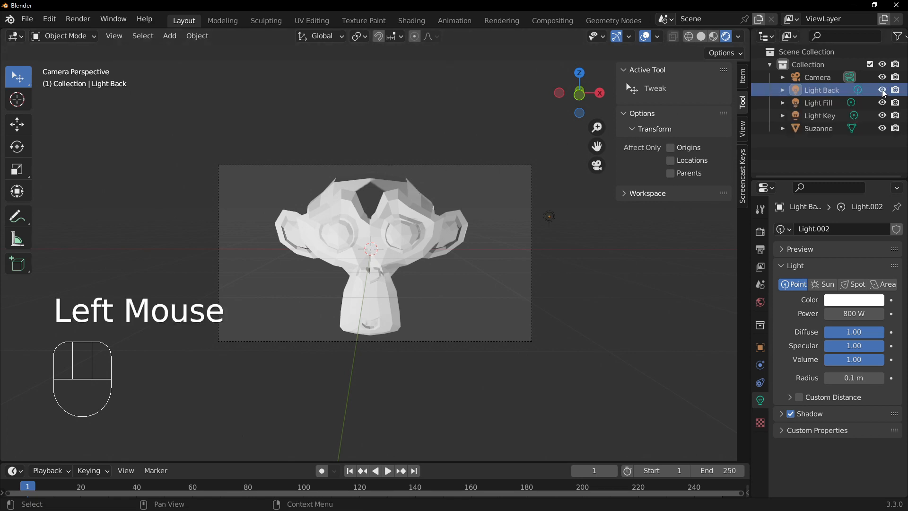
# Step: Toggle the back light's visibility repeatedly in a close-up camera view to compare Suzanne's edges with and without it, leaving the light shown
pyautogui.click(883, 91)
pyautogui.click(883, 91)
pyautogui.scroll(2, 406, 311)
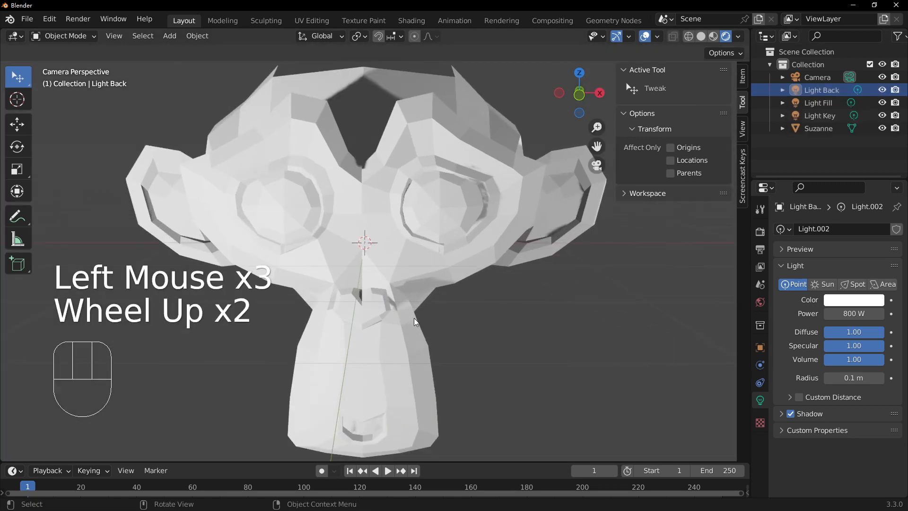
pyautogui.click(885, 92)
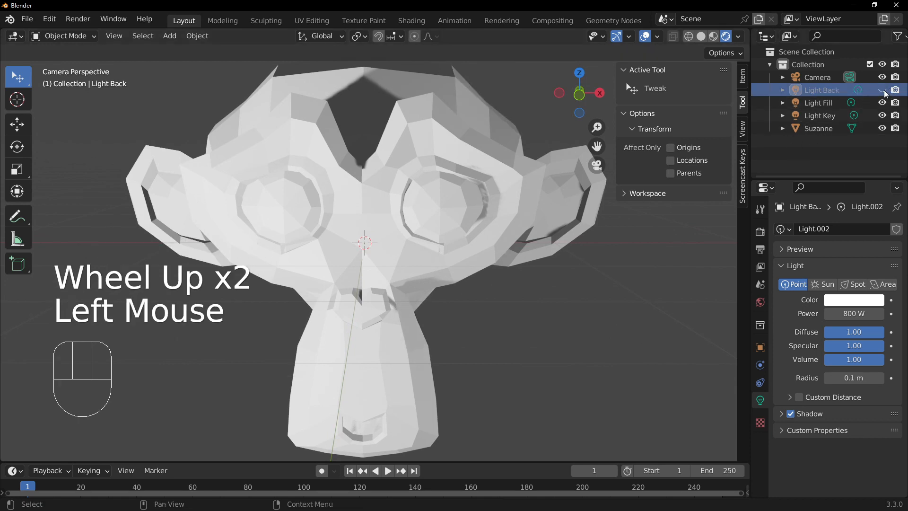
pyautogui.click(885, 92)
pyautogui.click(886, 93)
pyautogui.click(886, 94)
pyautogui.click(886, 93)
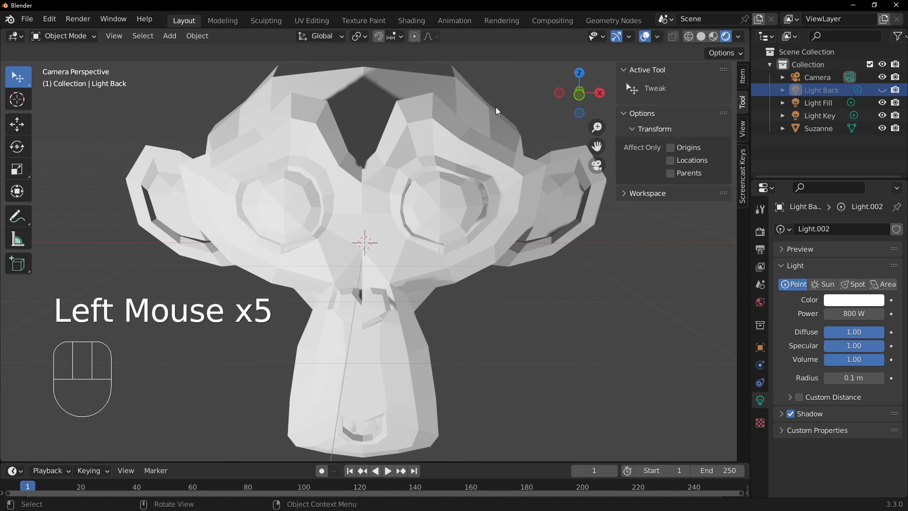
pyautogui.click(885, 92)
pyautogui.click(885, 92)
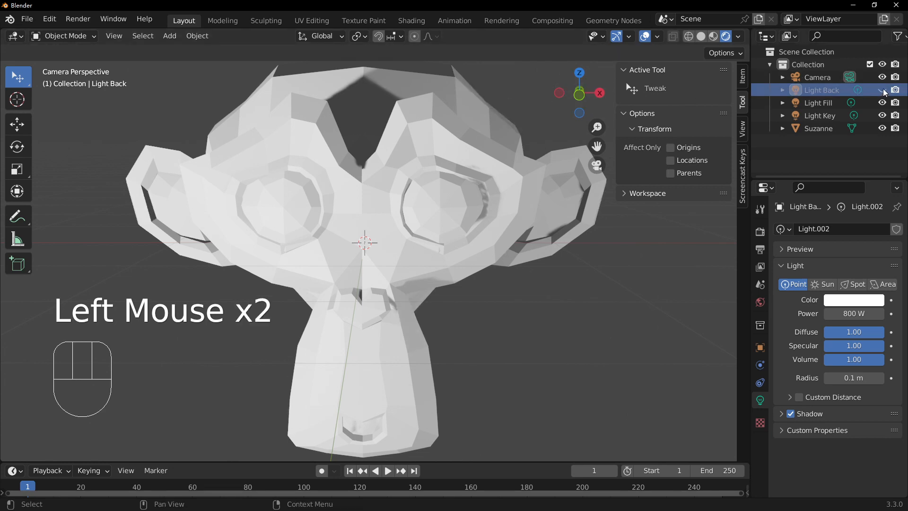
pyautogui.click(886, 93)
# Step: Inspect the back light's effect around Suzanne, return to the camera view, and raise the back light's power to 882.1 W
pyautogui.scroll(-1, 595, 295)
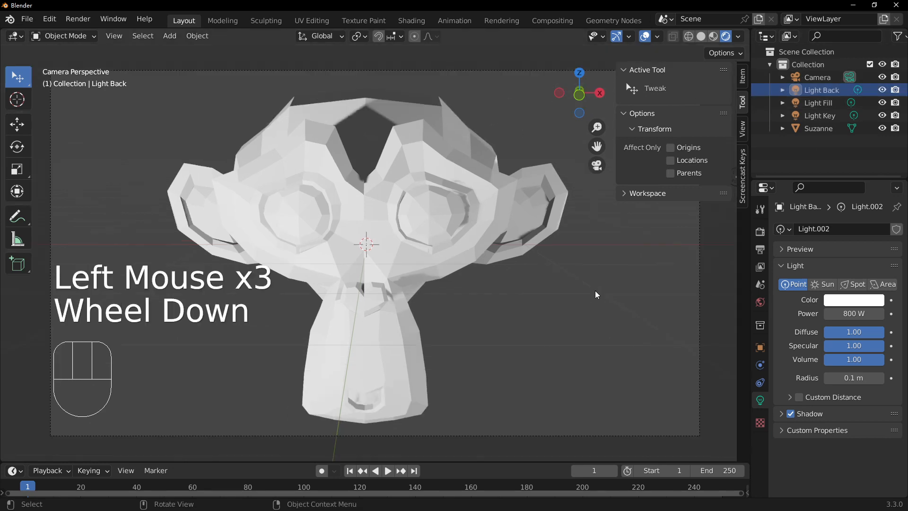
pyautogui.scroll(-3, 540, 286)
pyautogui.moveTo(541, 298); pyautogui.dragTo(475, 296, button='middle')
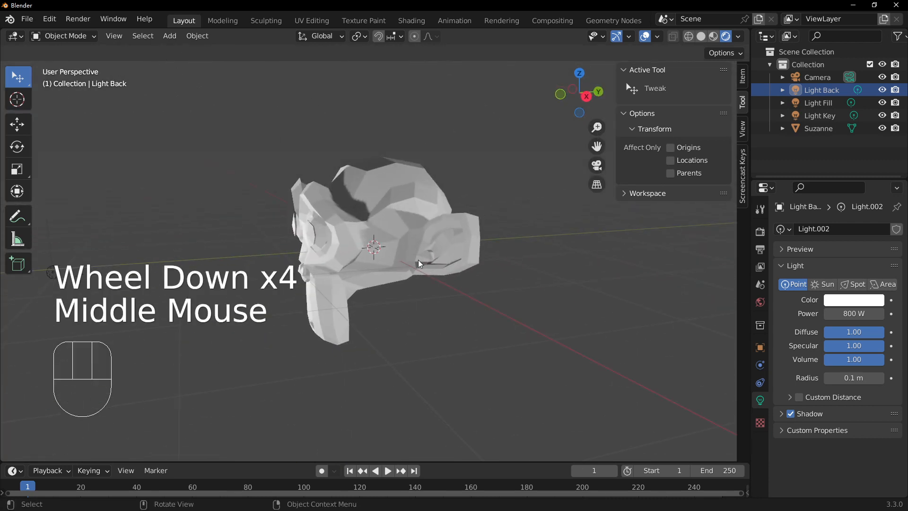
pyautogui.moveTo(393, 203); pyautogui.dragTo(522, 317, button='middle')
pyautogui.press('KP_0')
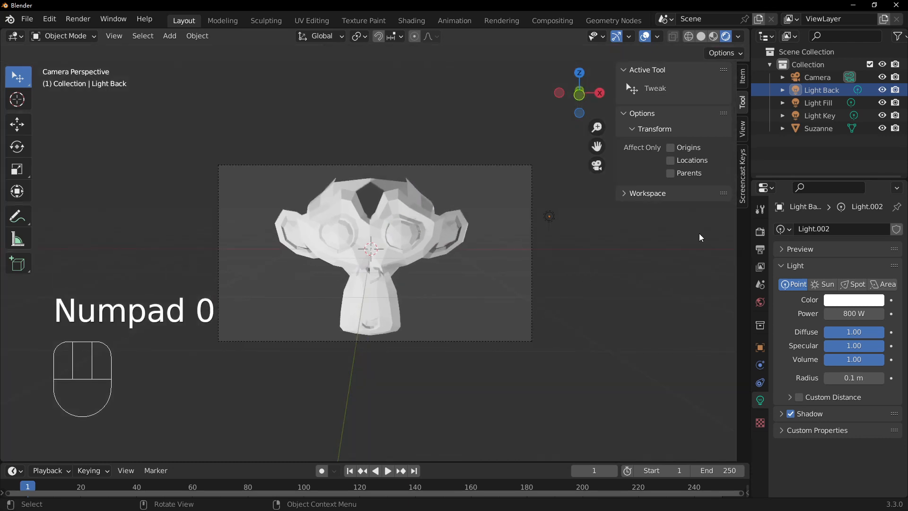
pyautogui.moveTo(848, 313); pyautogui.dragTo(866, 313)
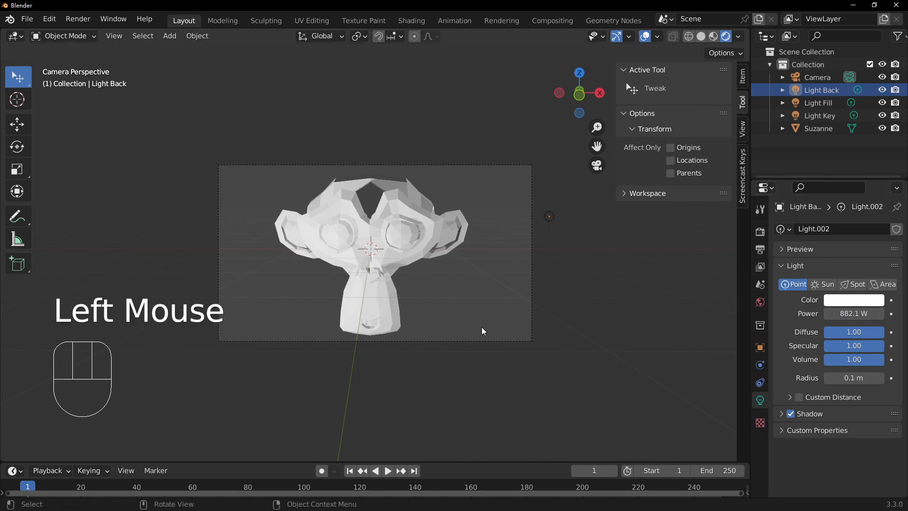
# Step: Compare the power settings of the key and fill lights, and set the key light's power to 1500 W
pyautogui.click(827, 116)
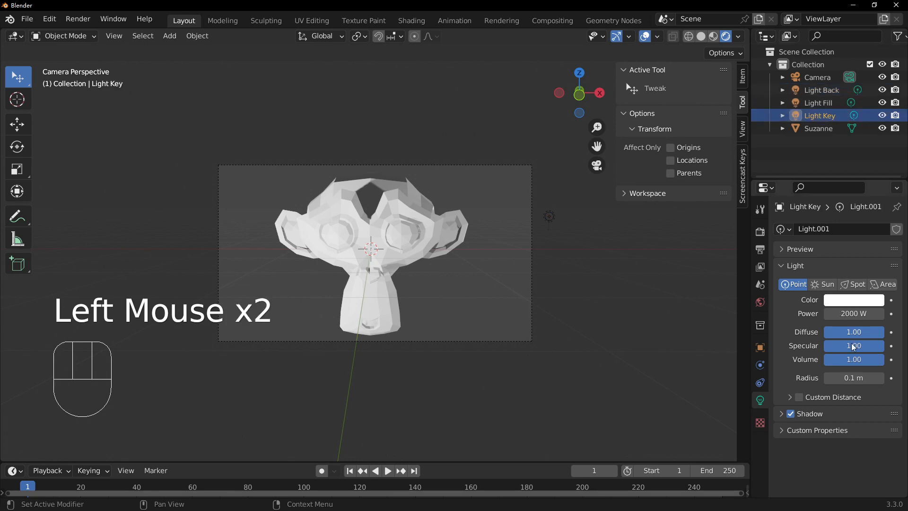
pyautogui.click(865, 314)
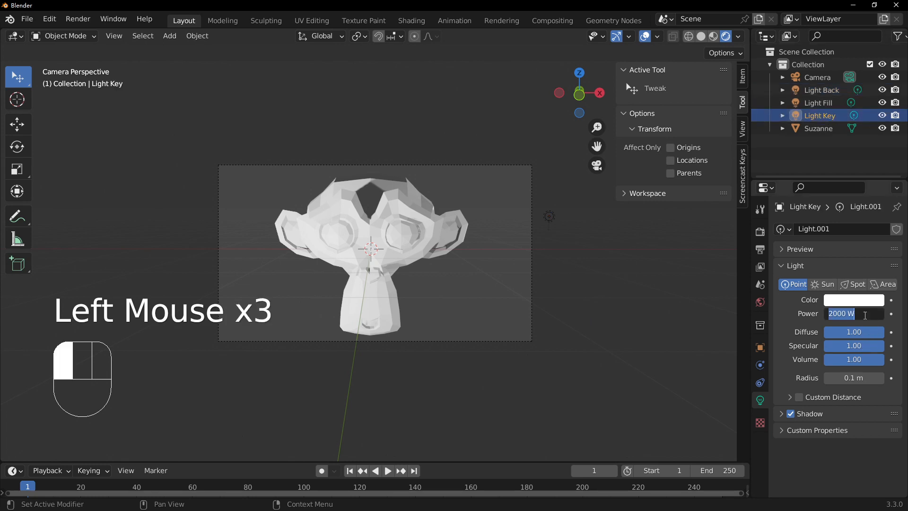
pyautogui.click(824, 103)
pyautogui.click(824, 102)
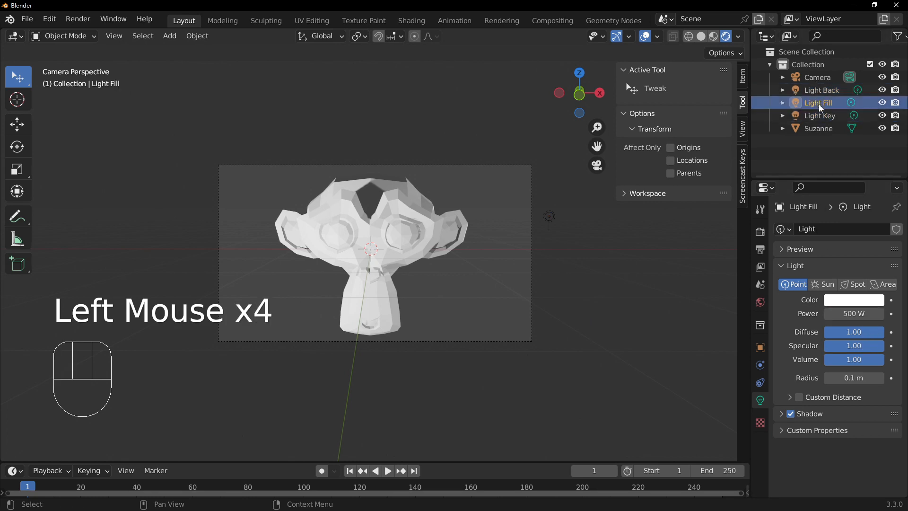
pyautogui.click(825, 117)
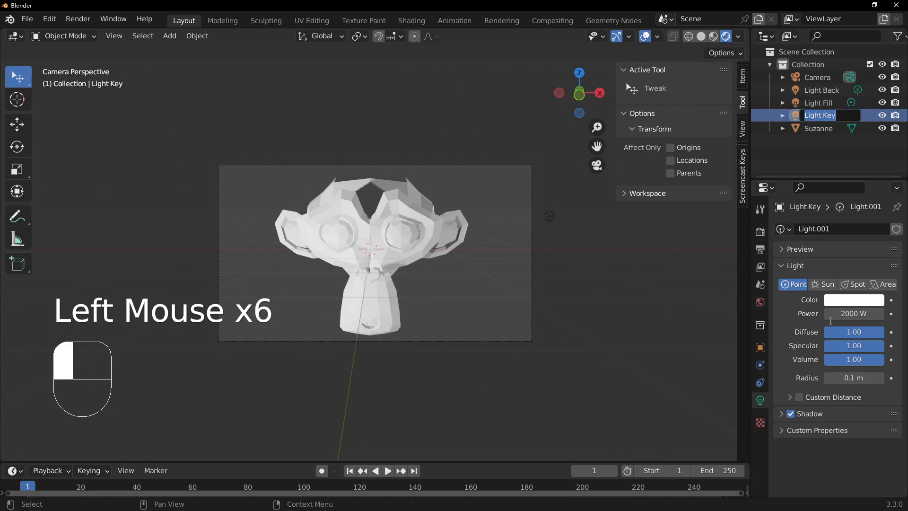
pyautogui.click(865, 314)
pyautogui.write('1500')
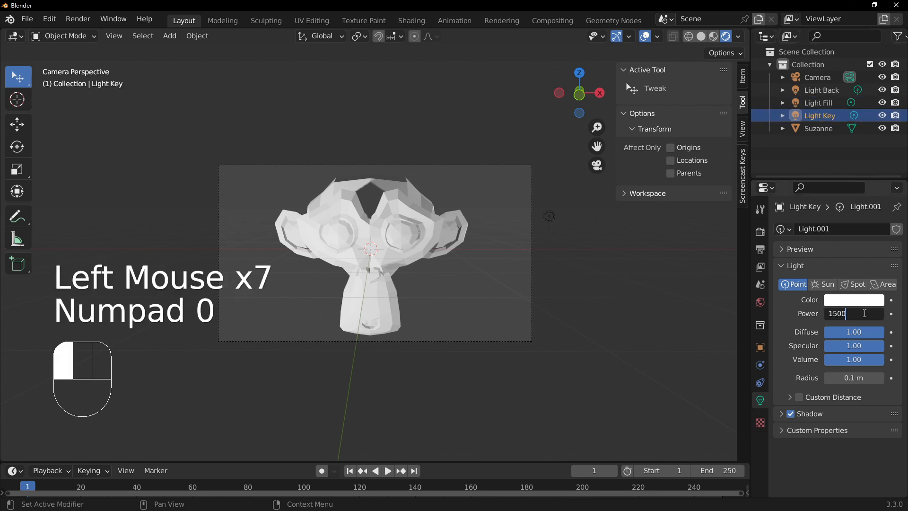
pyautogui.press('Return')
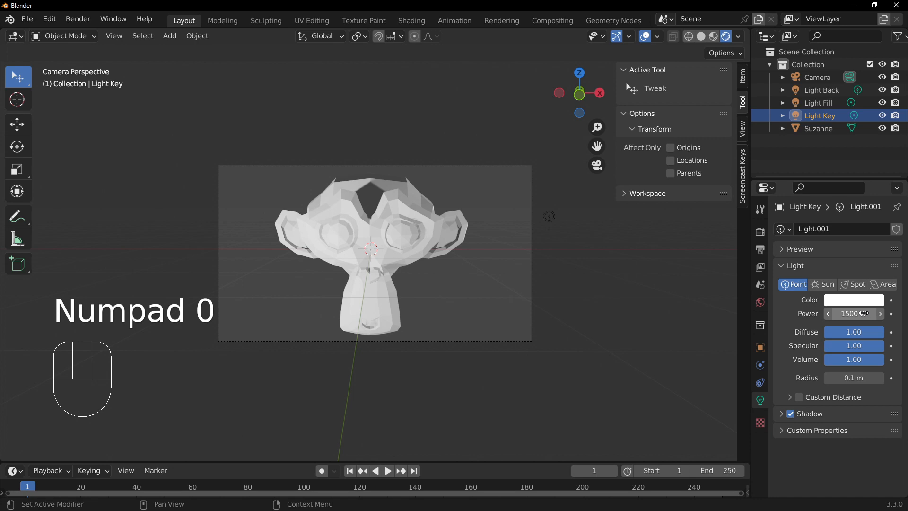
# Step: Try a power of 1000 W on the key light, and set it back to 1500 W
pyautogui.click(863, 314)
pyautogui.write('1000')
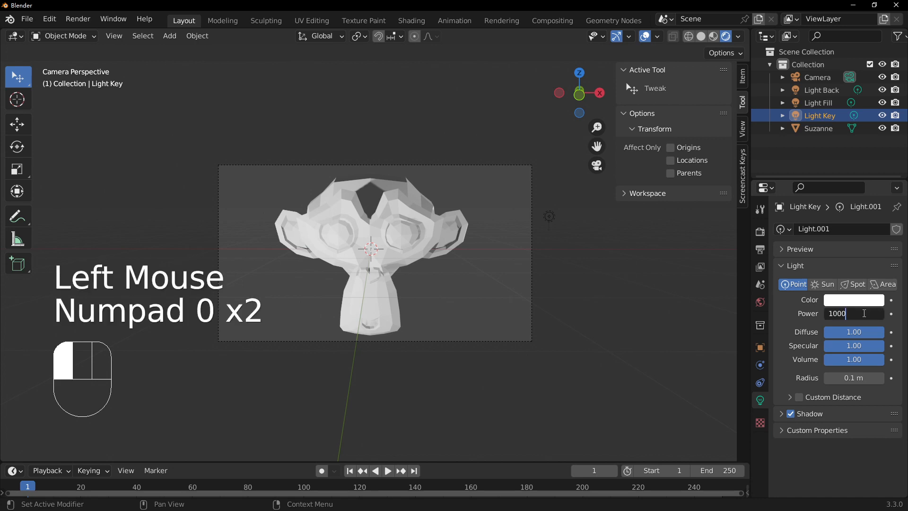
pyautogui.press('Return')
pyautogui.click(863, 313)
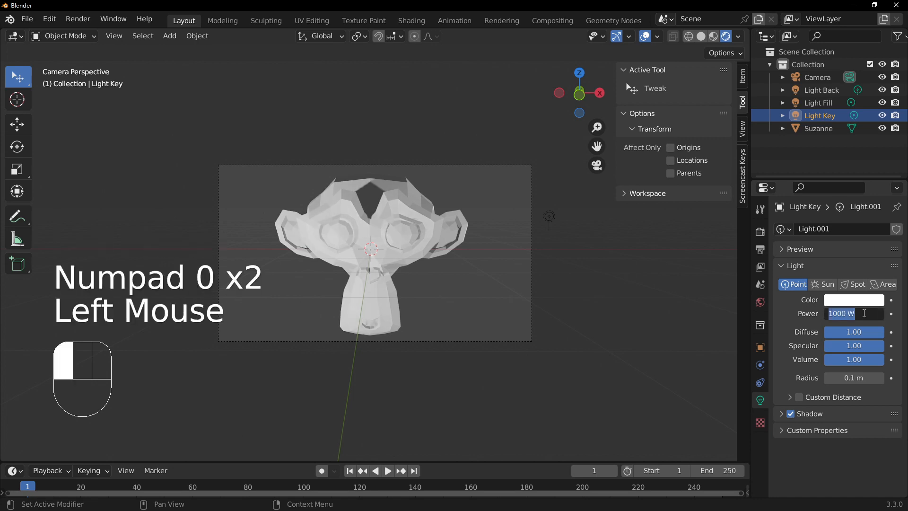
pyautogui.write('1500')
pyautogui.press('Return')
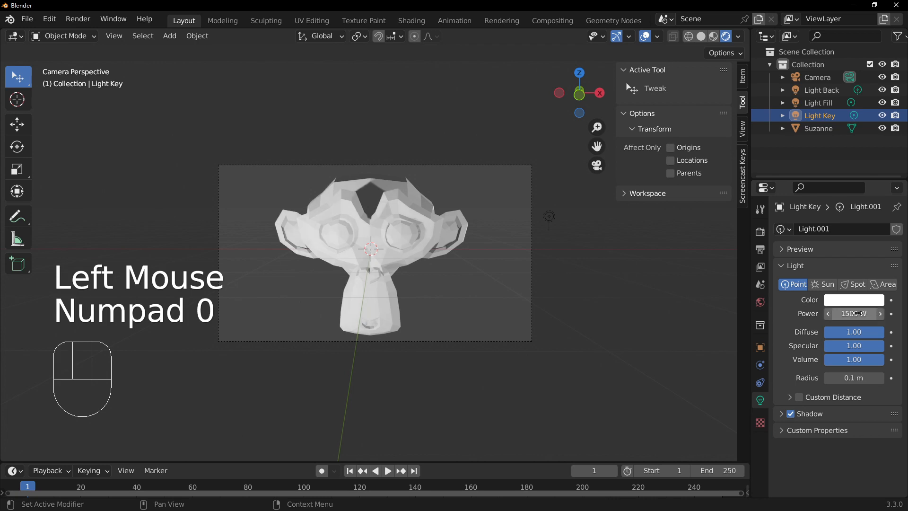
# Step: Deselect the key light, return to the camera view, and render the image of Suzanne
pyautogui.click(658, 303)
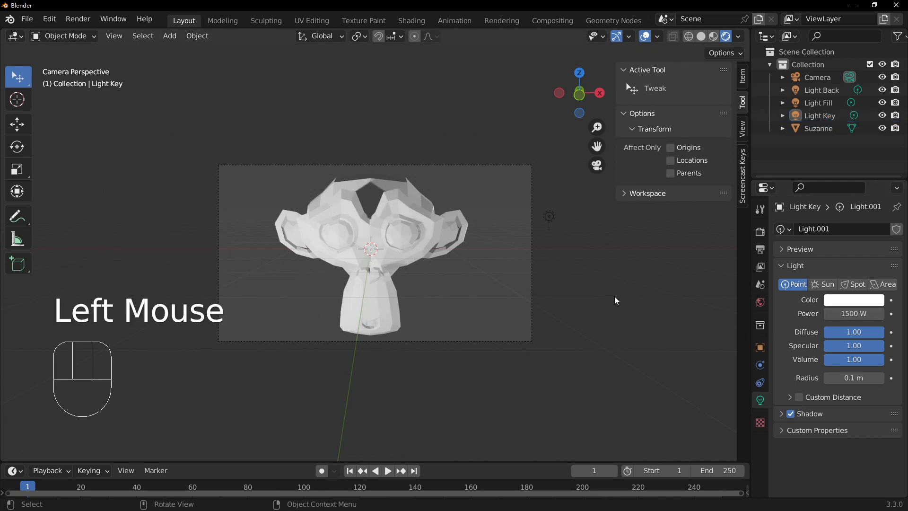
pyautogui.moveTo(615, 296)
pyautogui.mouseDown(button='middle')
pyautogui.moveTo(598, 297)
pyautogui.moveTo(617, 295)
pyautogui.mouseUp(button='middle')
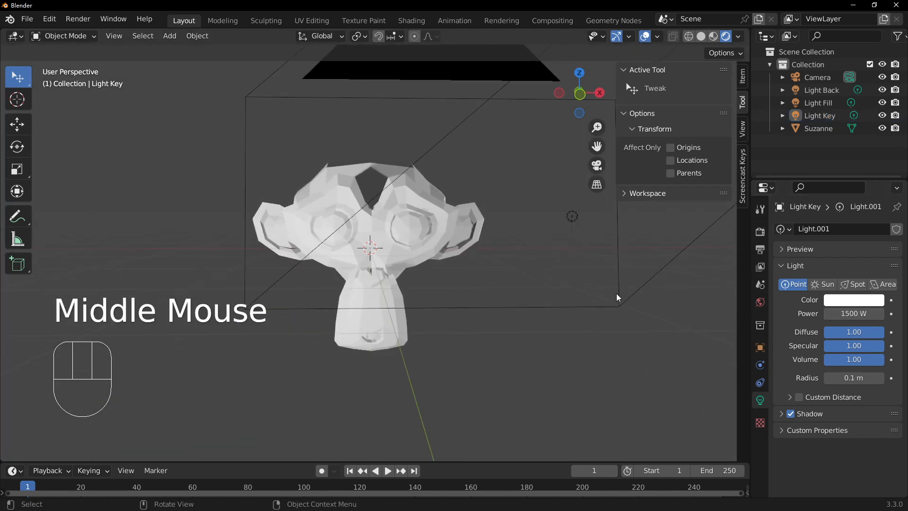
pyautogui.press('KP_0')
pyautogui.press('F12')
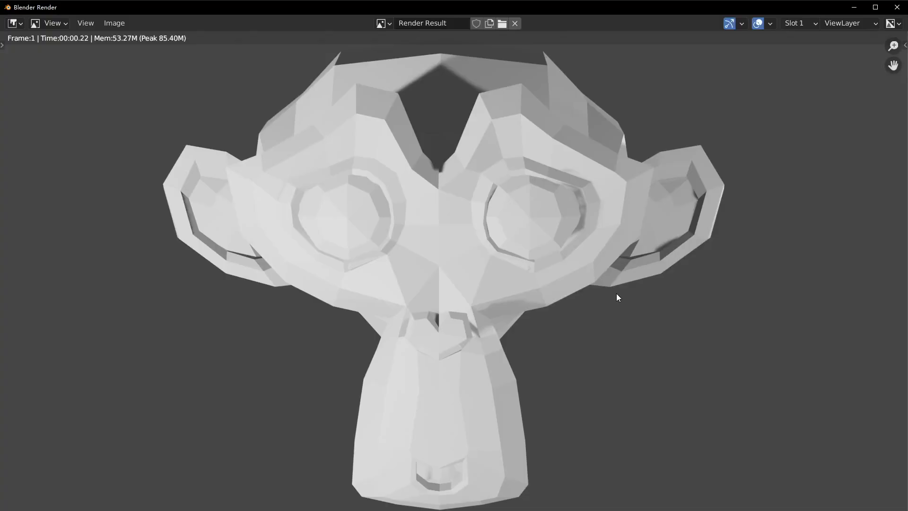